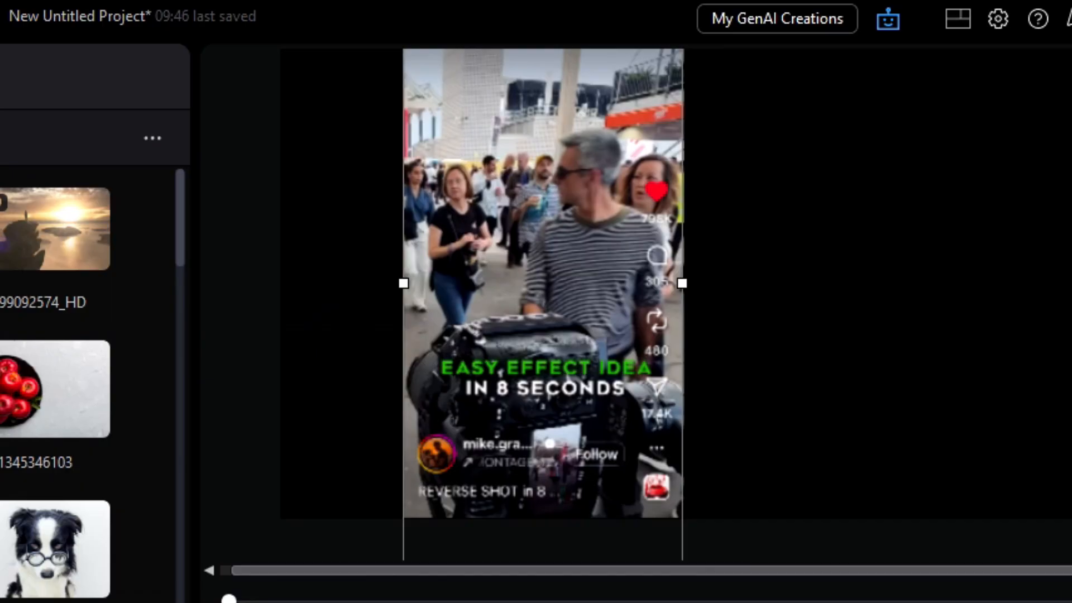
- Play and scrub through the reverse-shot Reels reference clip to examine how the people around the walking man move
click(608, 298)
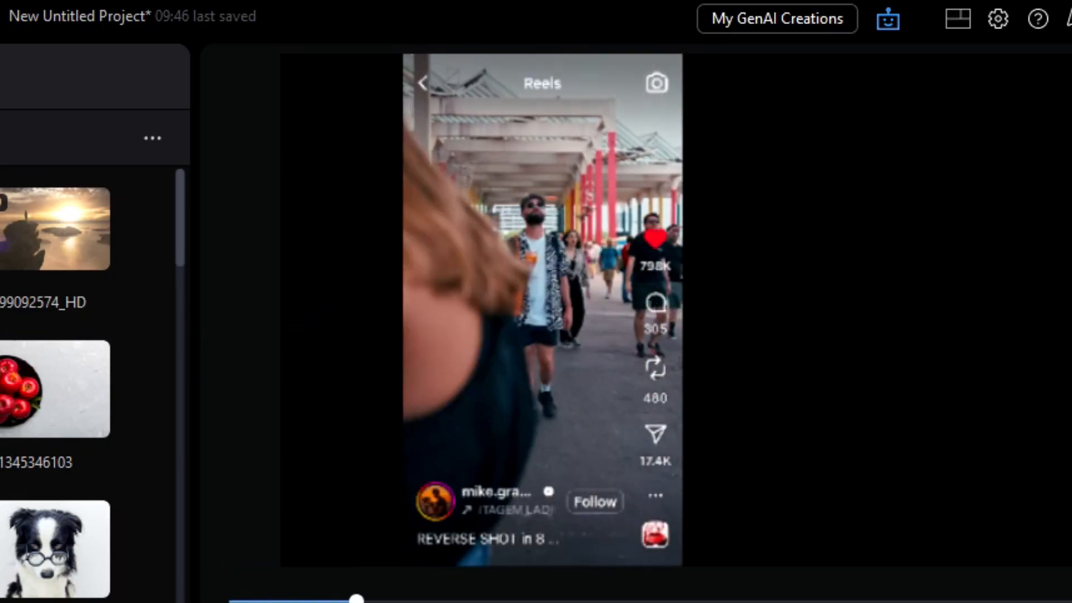
click(607, 297)
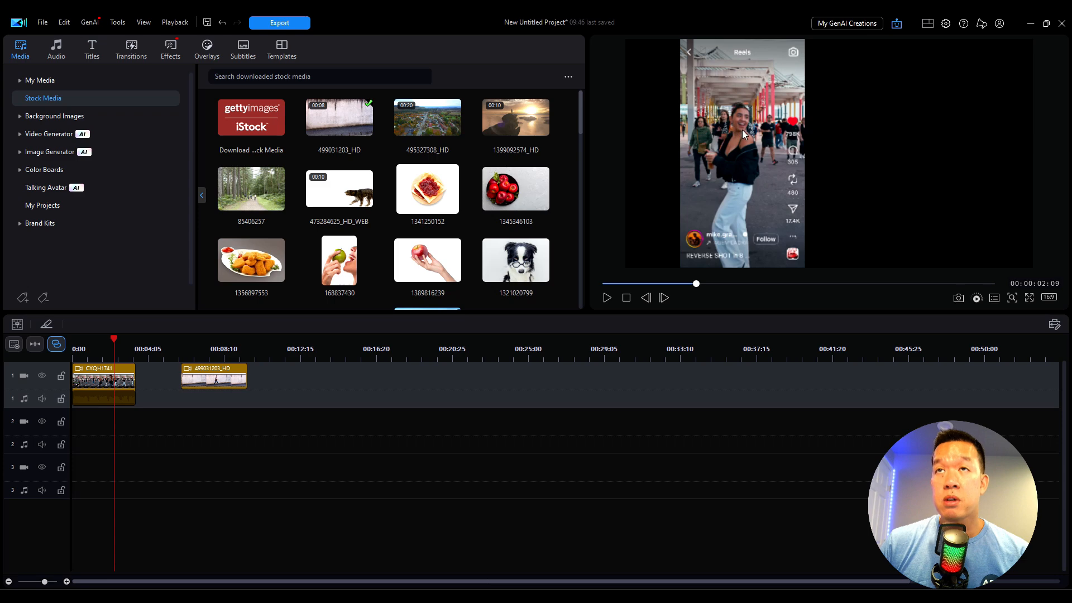
click(607, 298)
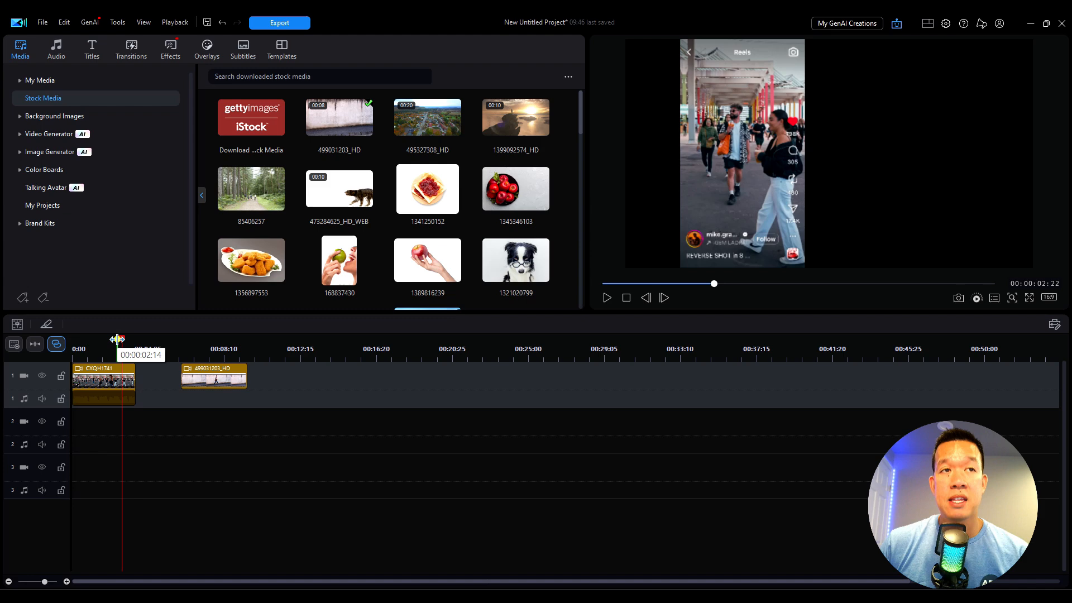
drag(120, 341, 97, 342)
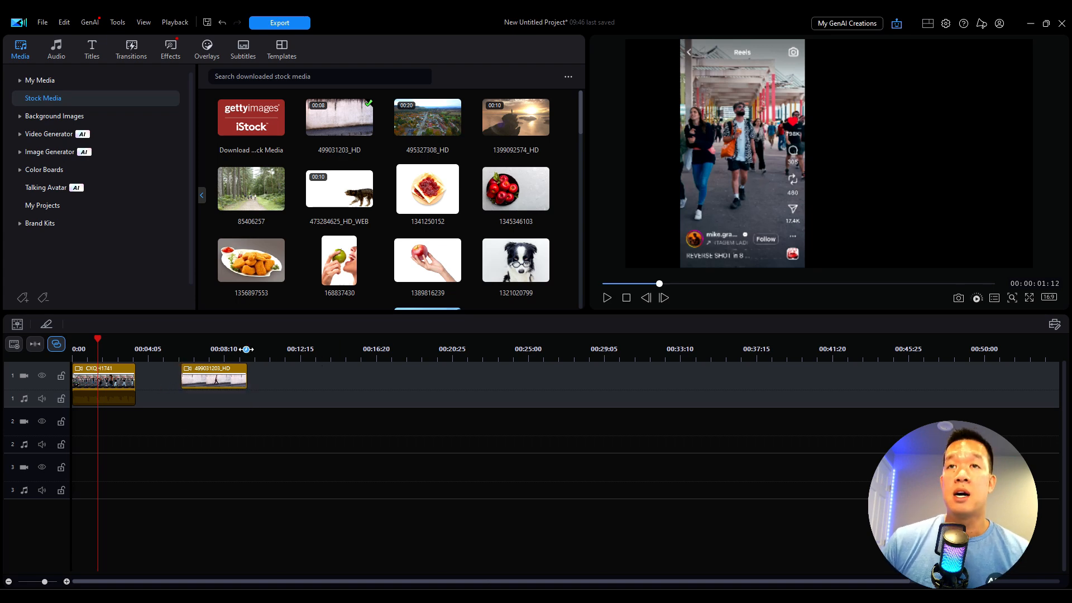
click(607, 298)
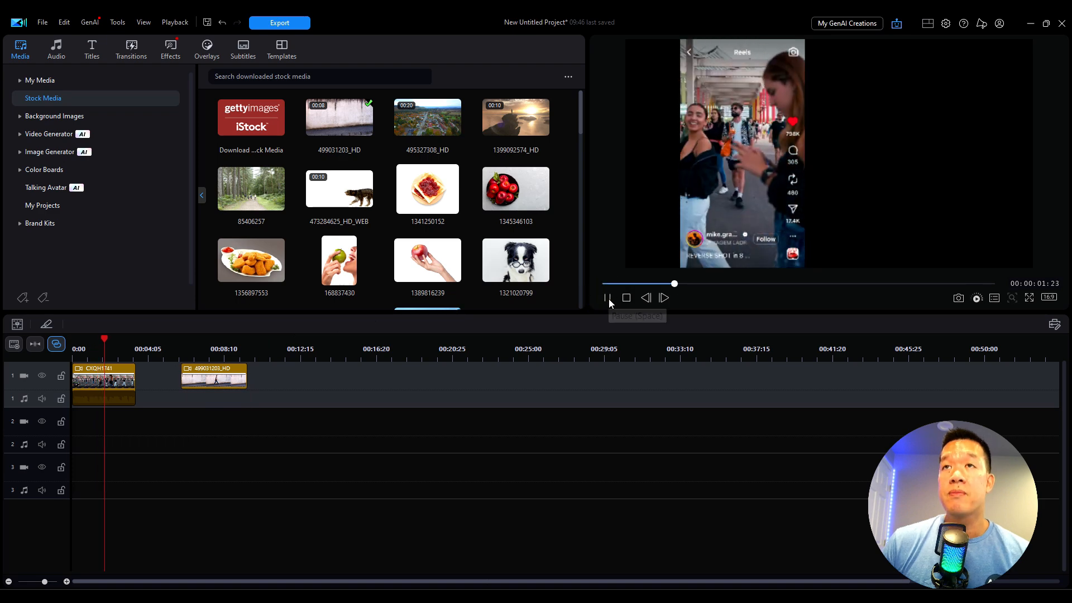
click(609, 299)
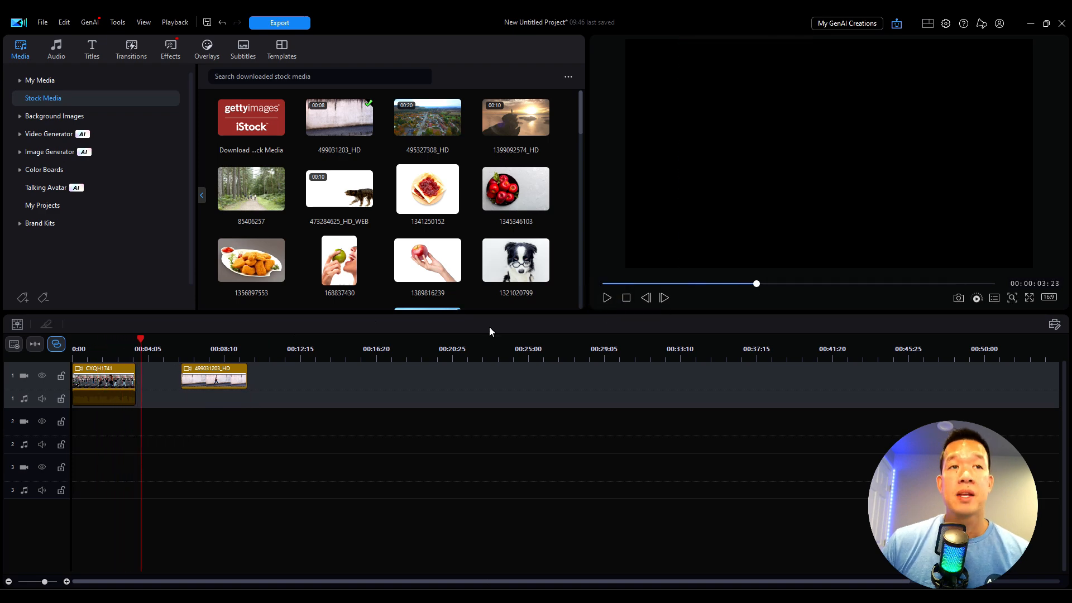
- Preview the 499031203_HD stock clip of people walking past the brick wall on the timeline
click(184, 371)
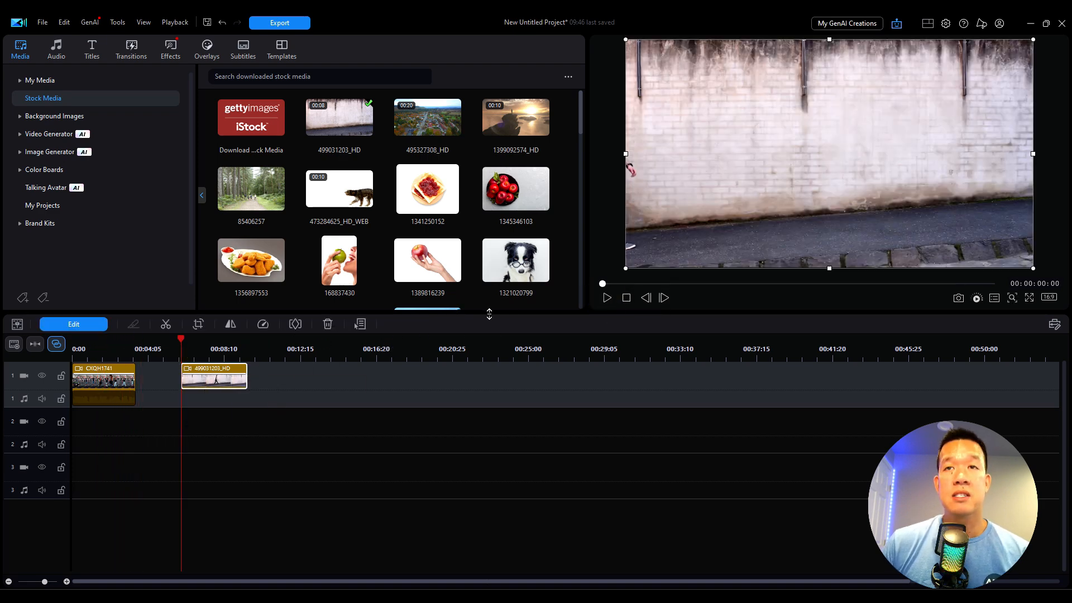
click(607, 298)
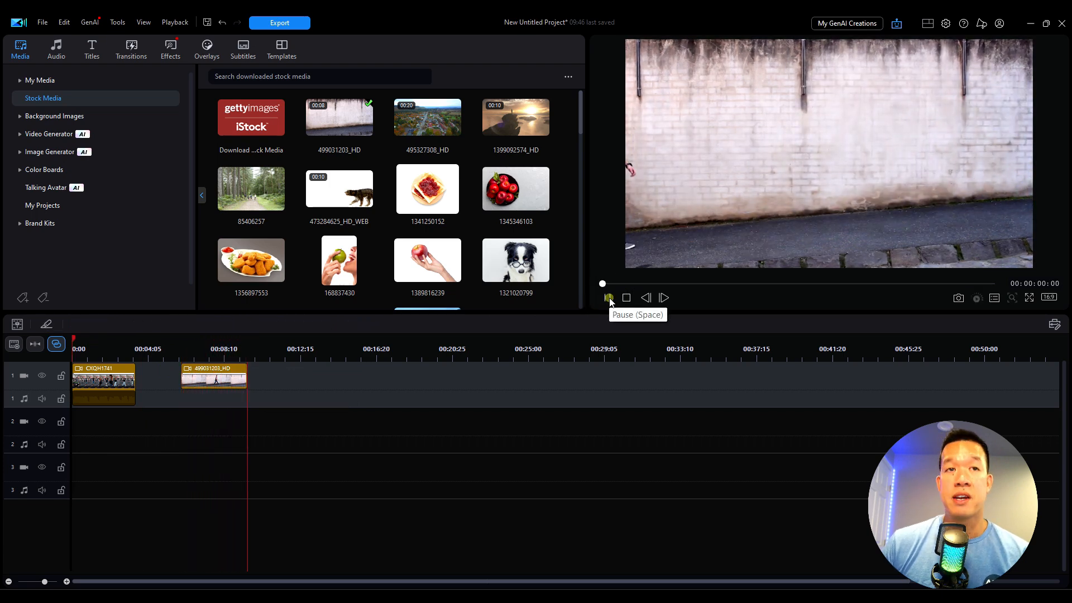
click(607, 298)
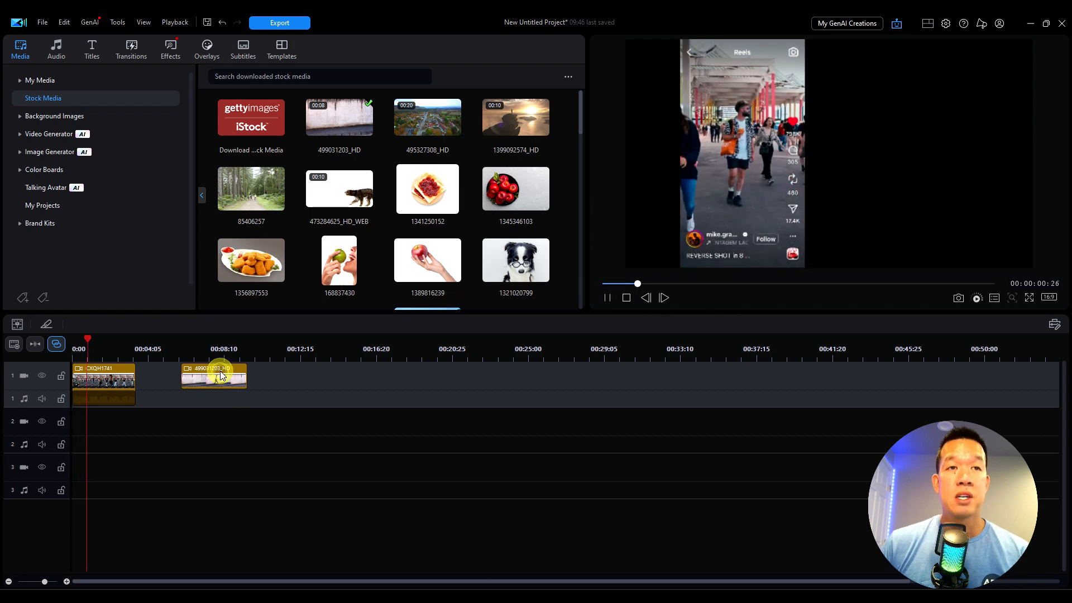
- Place a copy of the 499031203_HD clip after the original, then reverse the original clip and preview it
click(215, 379)
click(88, 323)
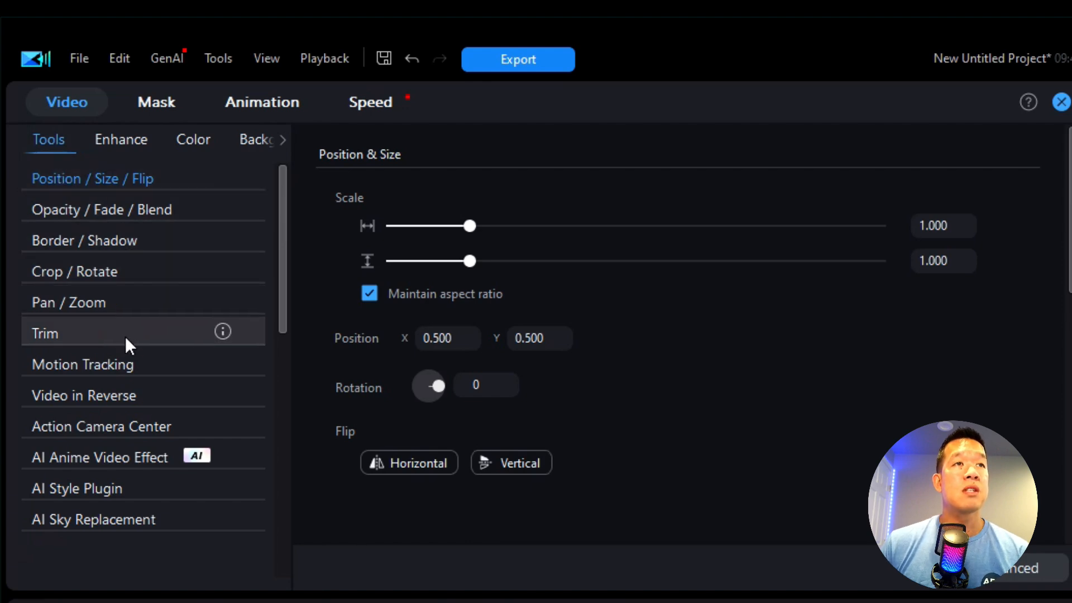
click(129, 394)
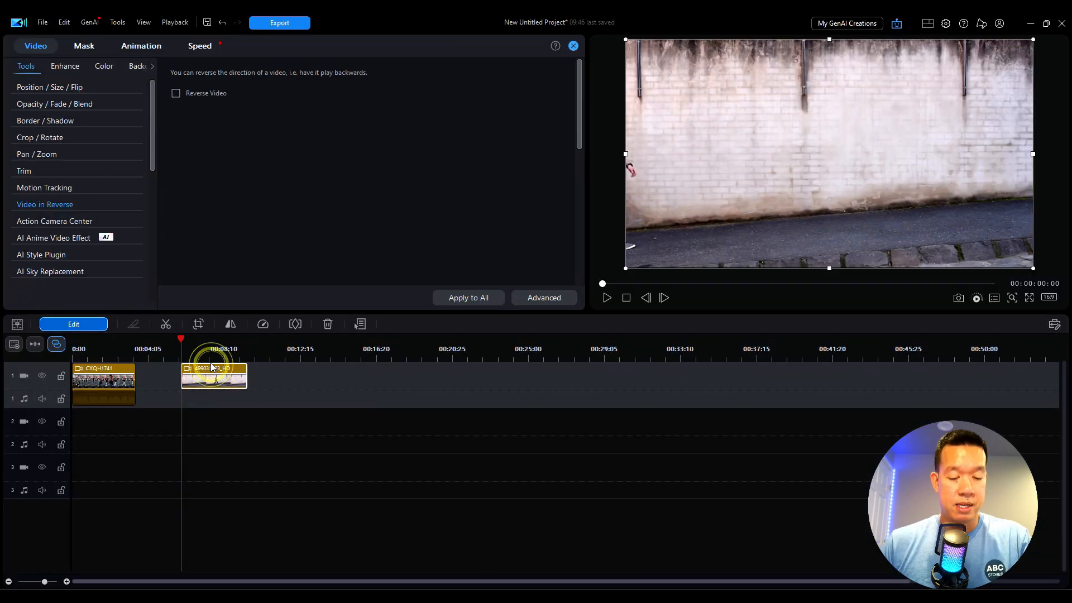
click(266, 342)
click(294, 368)
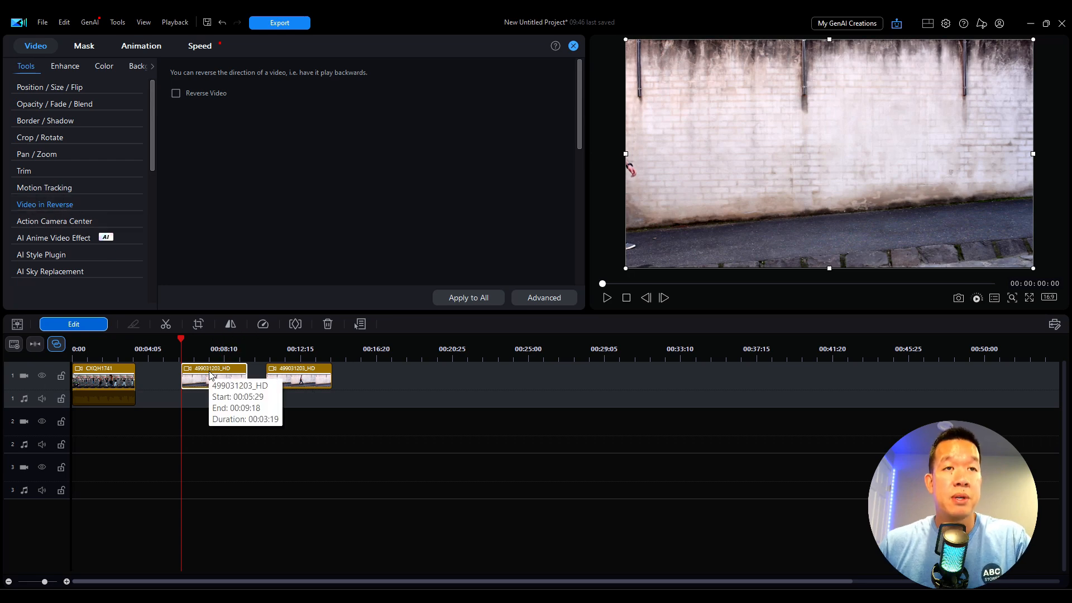
click(176, 93)
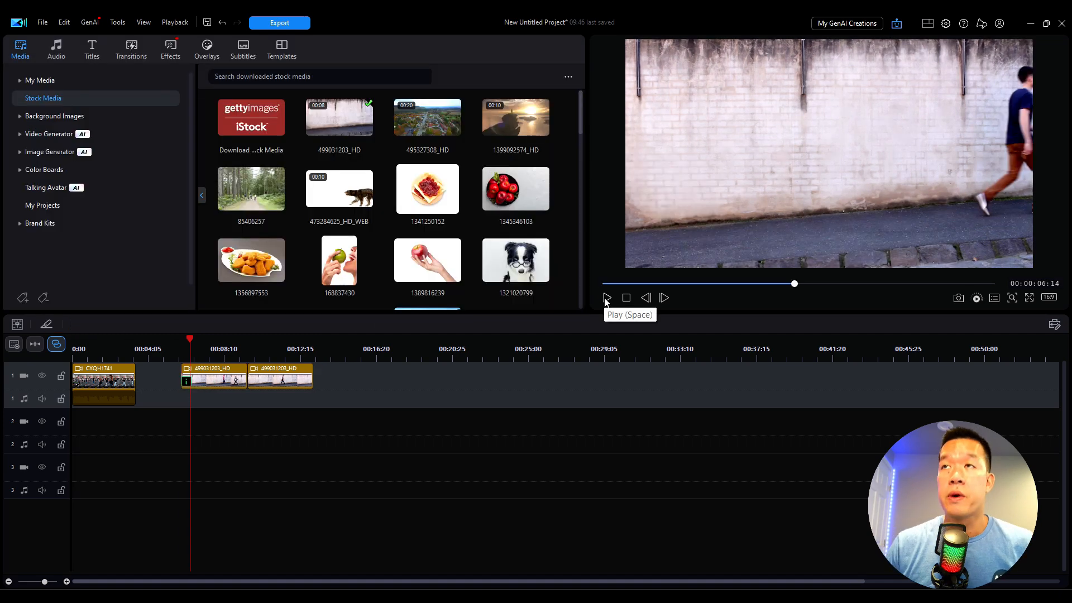
click(605, 298)
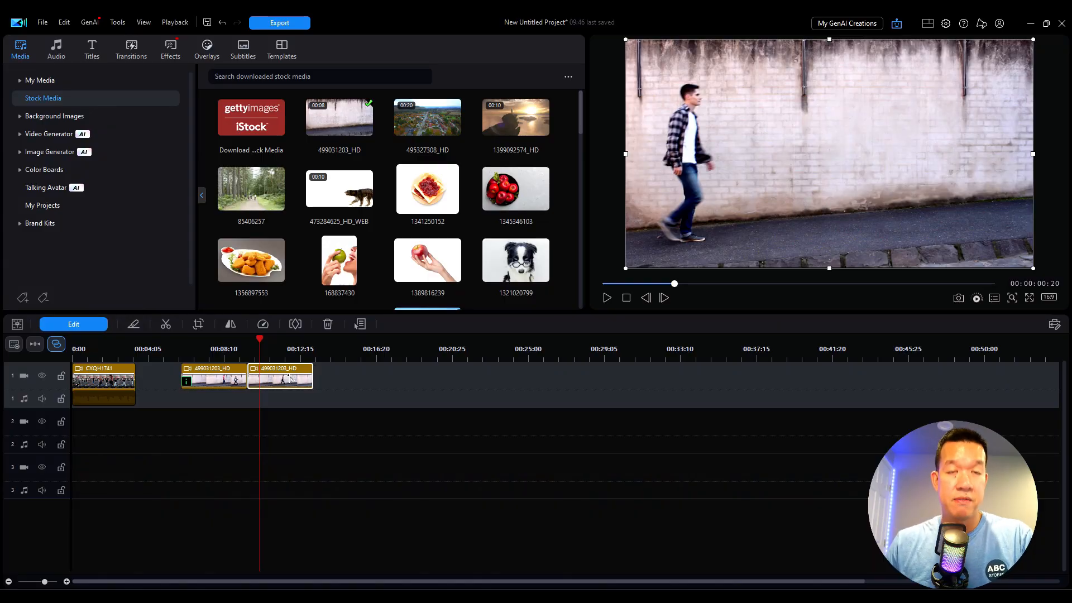
- Paste a third copy of the 499031203_HD clip directly after the second one on the first video track
click(312, 368)
click(355, 371)
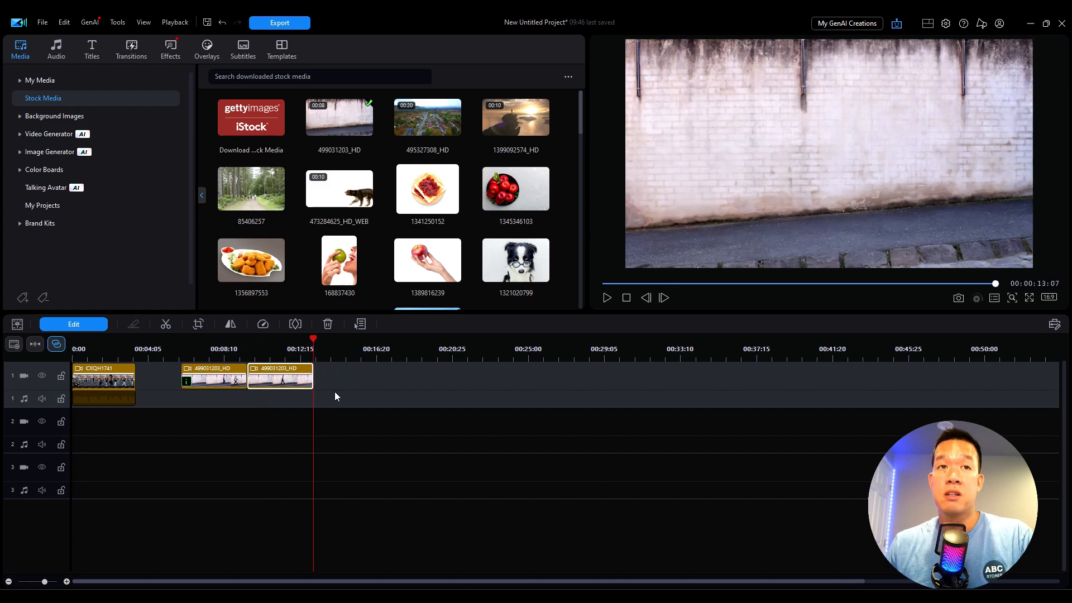
key(ctrl+v)
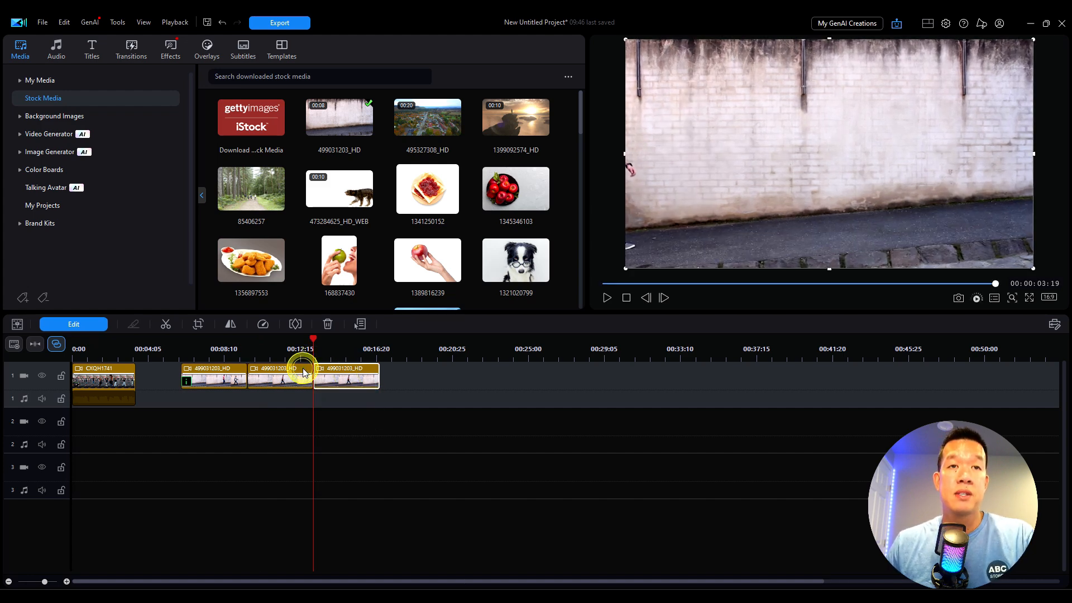
- Flip the middle 499031203_HD clip horizontally
click(306, 370)
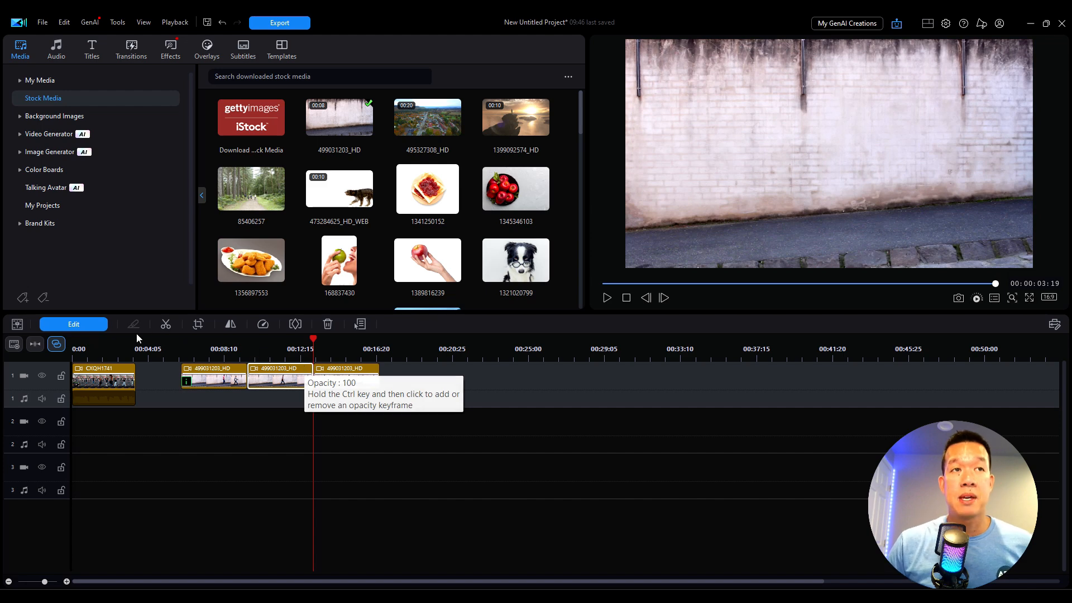
click(89, 324)
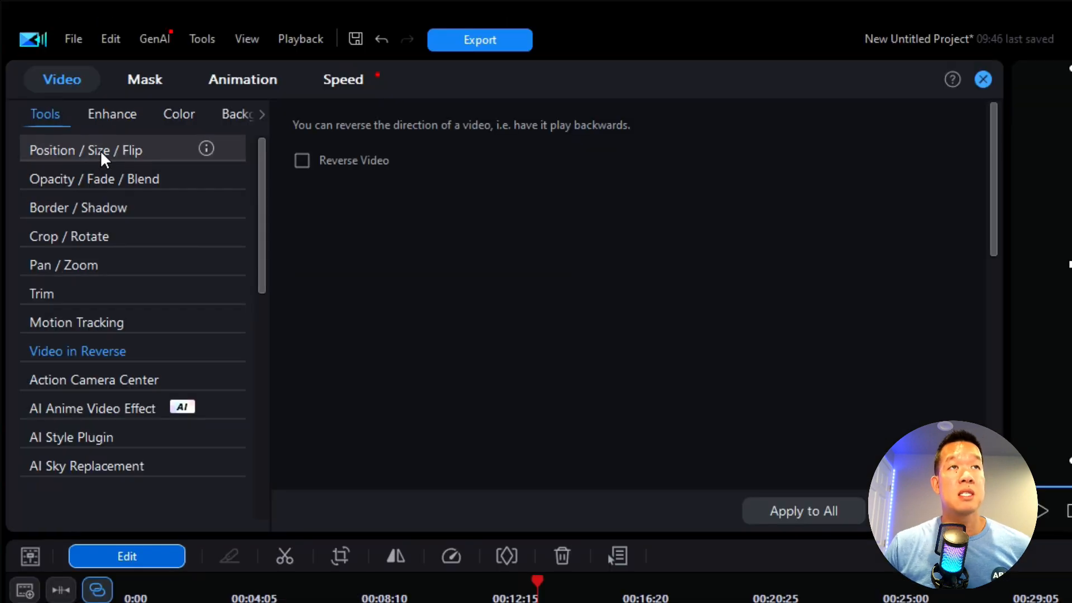
click(99, 150)
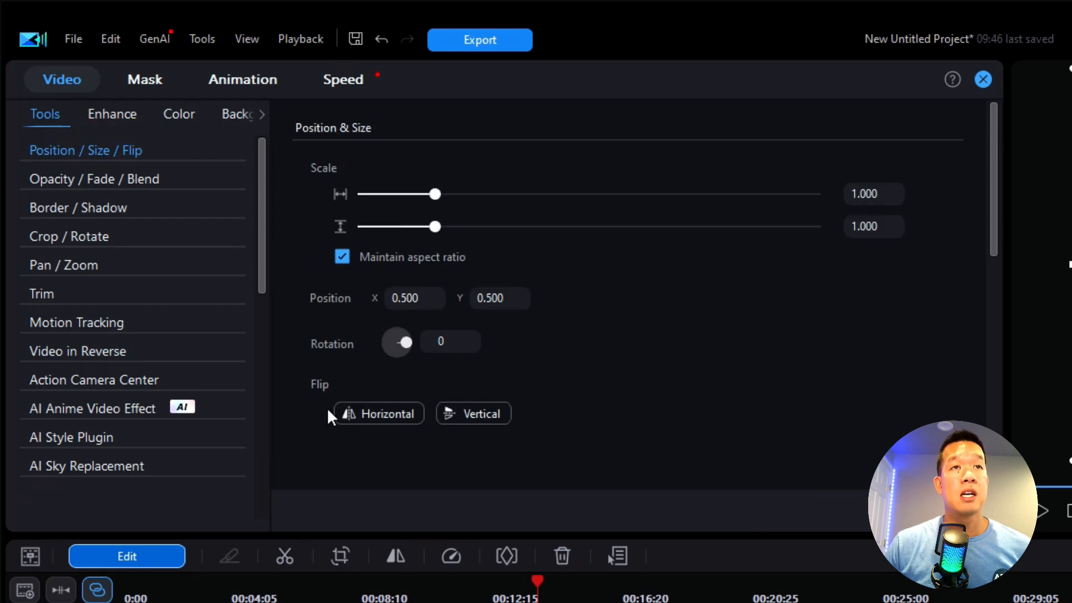
click(371, 413)
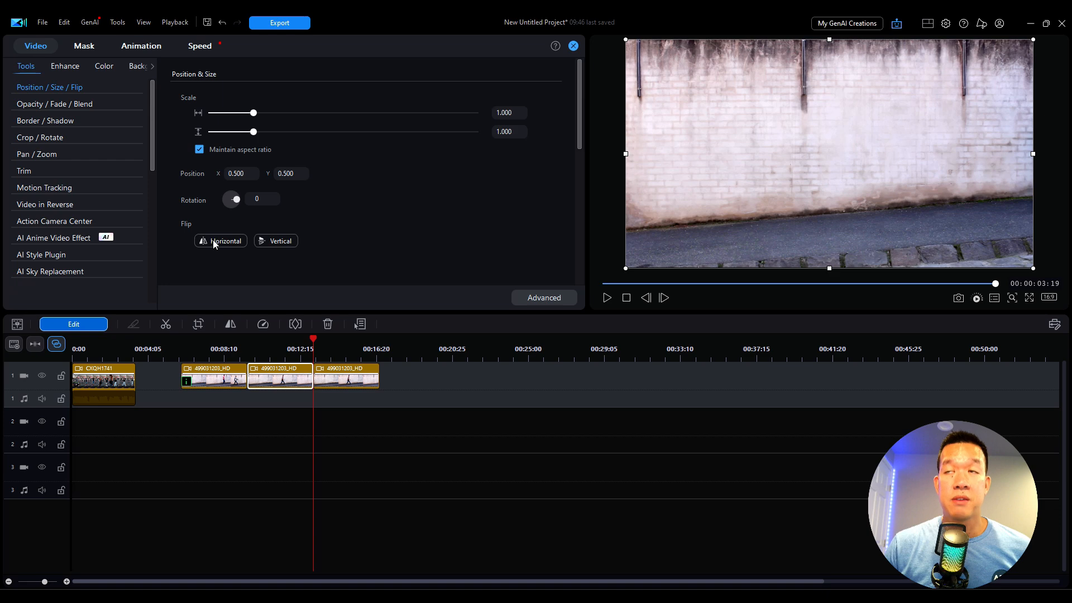
click(213, 241)
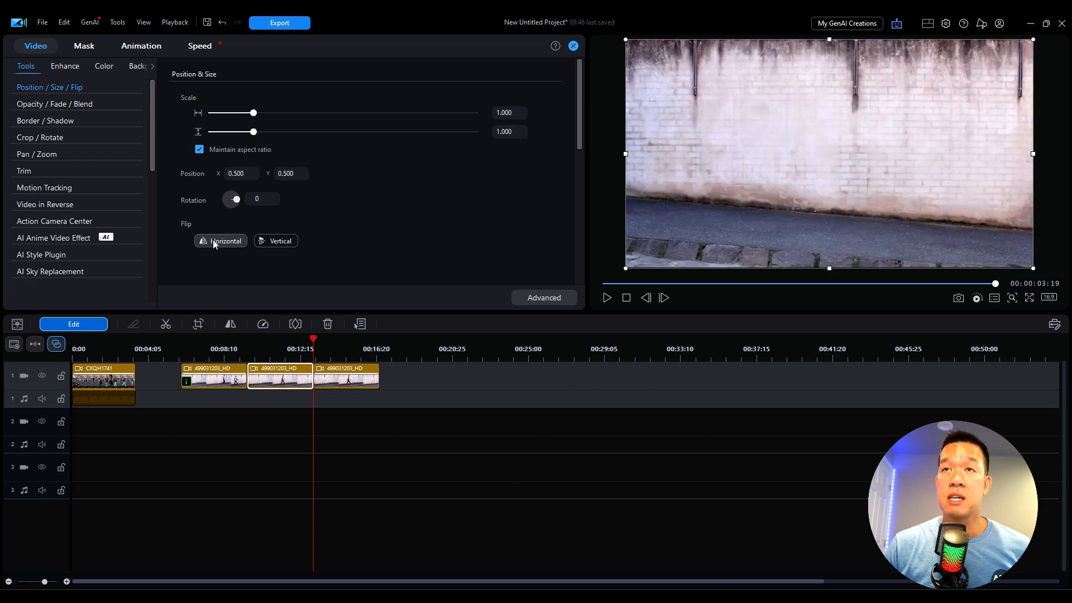
click(243, 347)
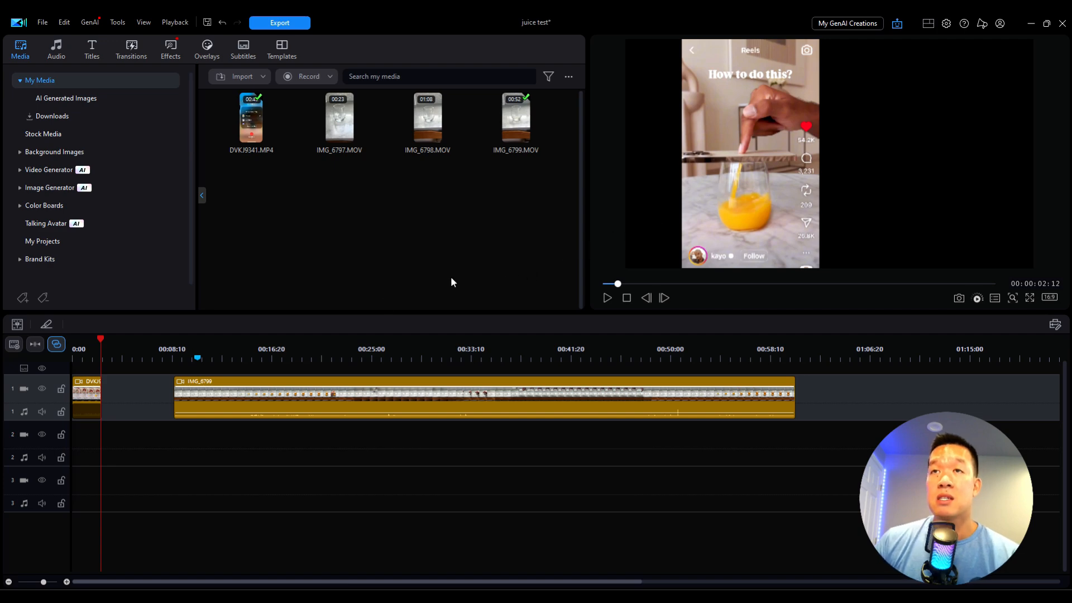
- Scrub through the full IMG_6799 clip to examine the finger on the paper and the juice being poured
click(175, 352)
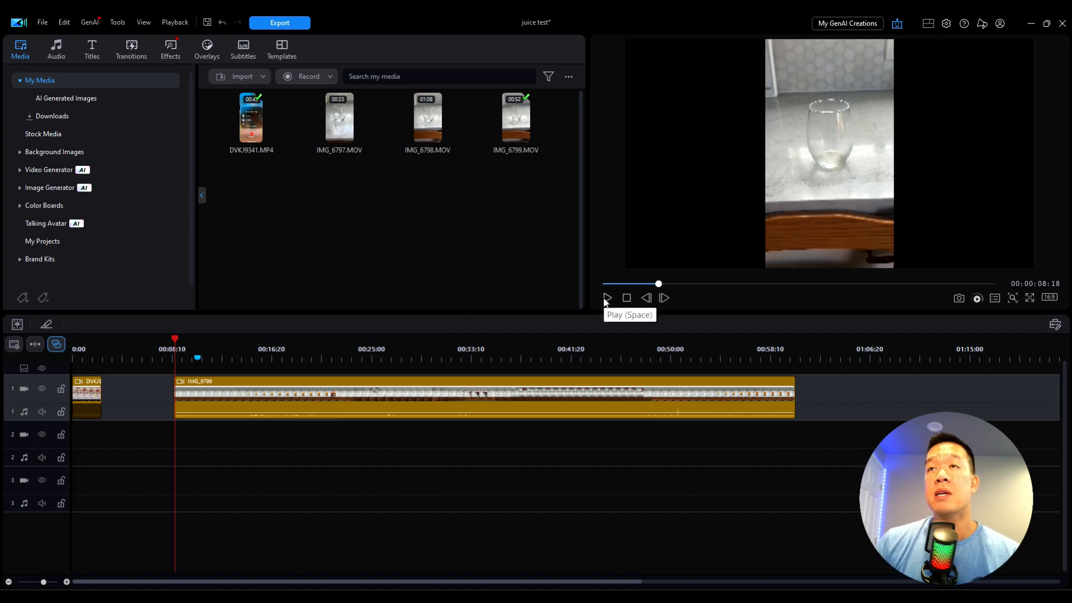
drag(175, 339, 510, 369)
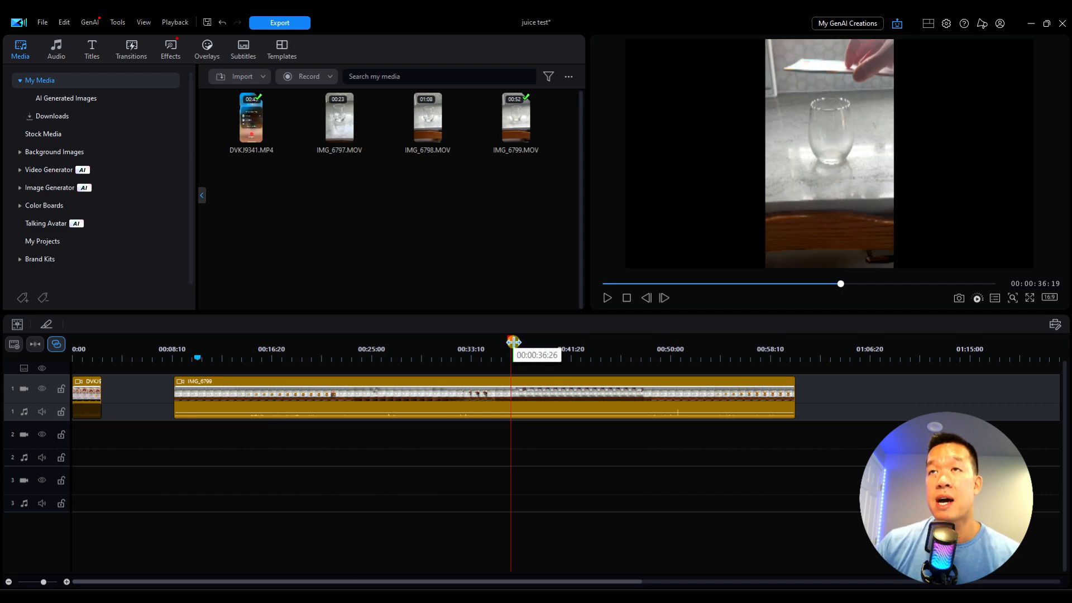
drag(511, 340, 543, 342)
drag(545, 341, 561, 338)
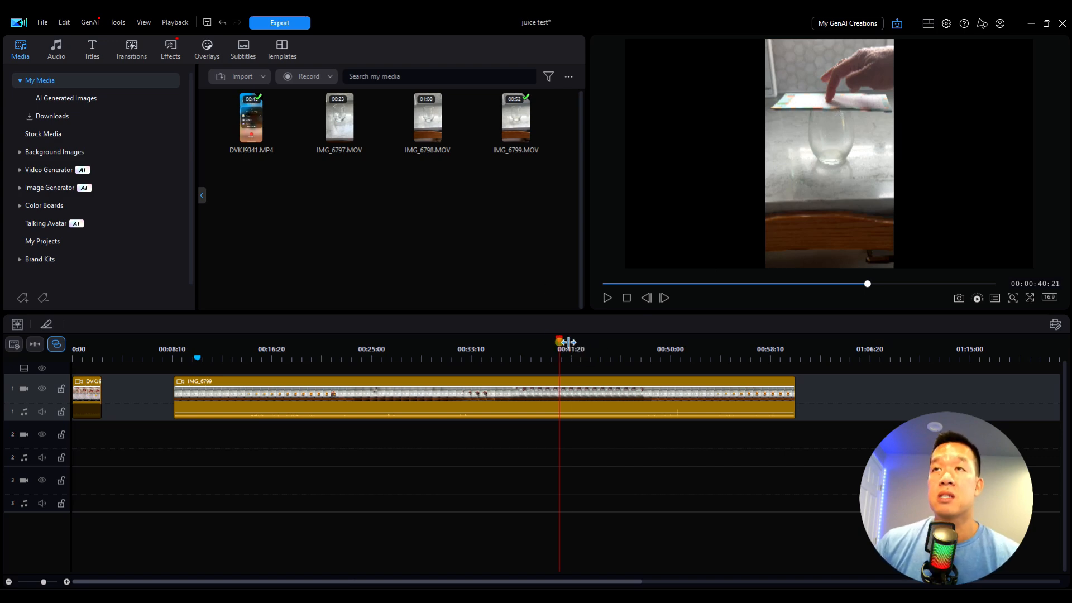
drag(559, 338, 696, 348)
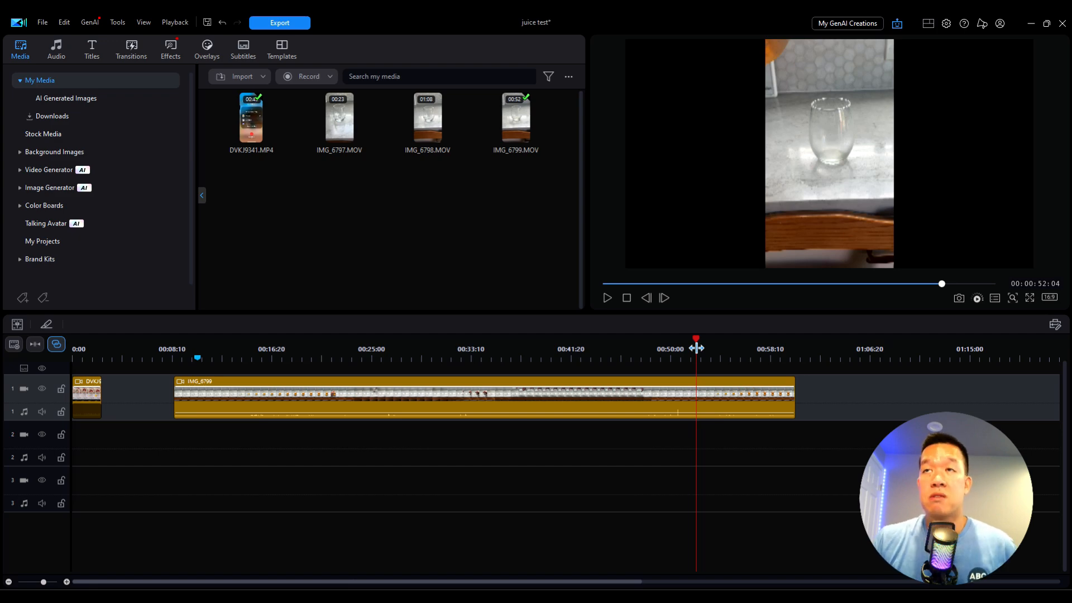
drag(696, 348, 687, 347)
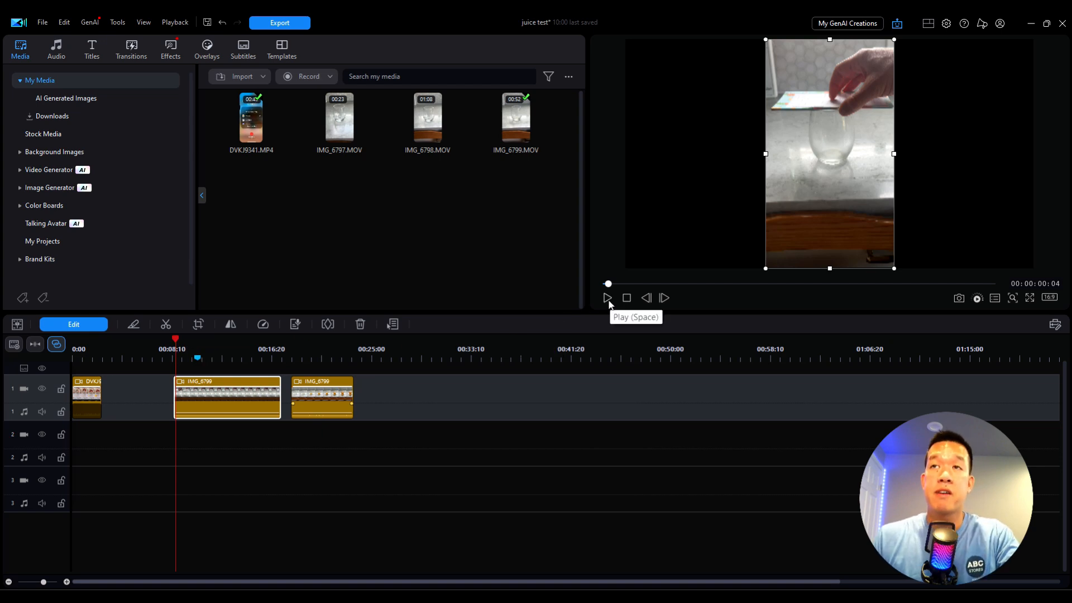
- Review the two trimmed IMG_6799 segments, first the finger on the paper over the glass, then the juice pouring
click(608, 297)
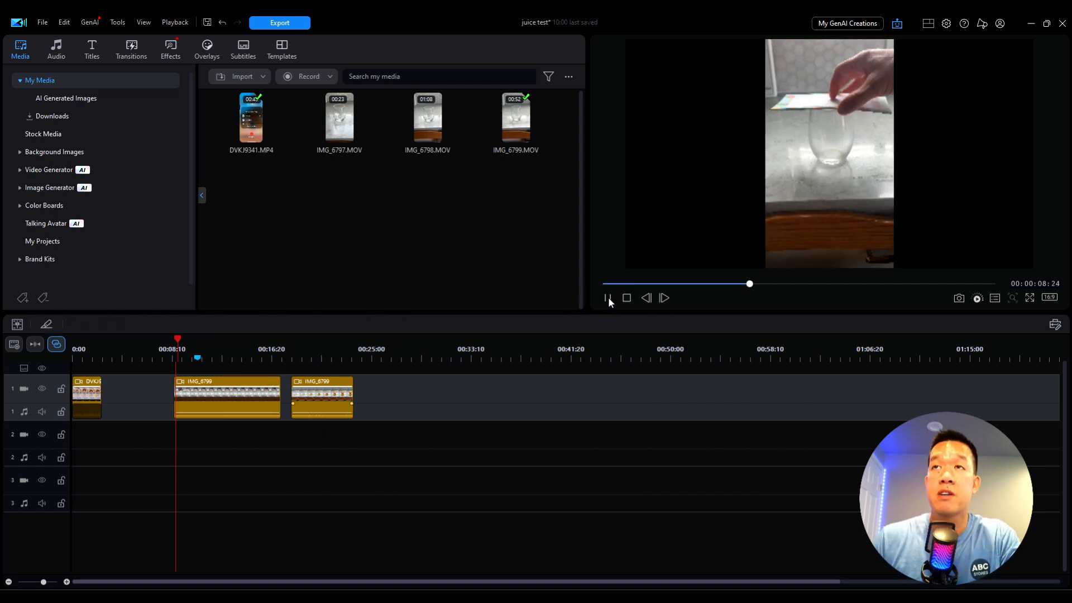
click(608, 297)
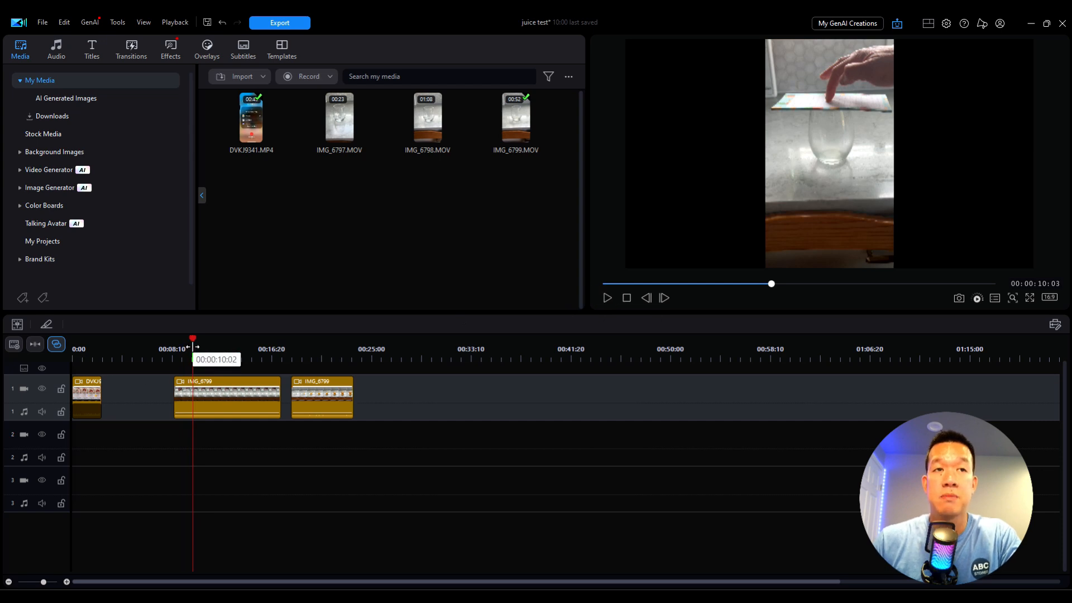
mouse_move(192, 339)
mouse_down()
mouse_move(251, 338)
mouse_move(196, 339)
mouse_move(206, 338)
mouse_up()
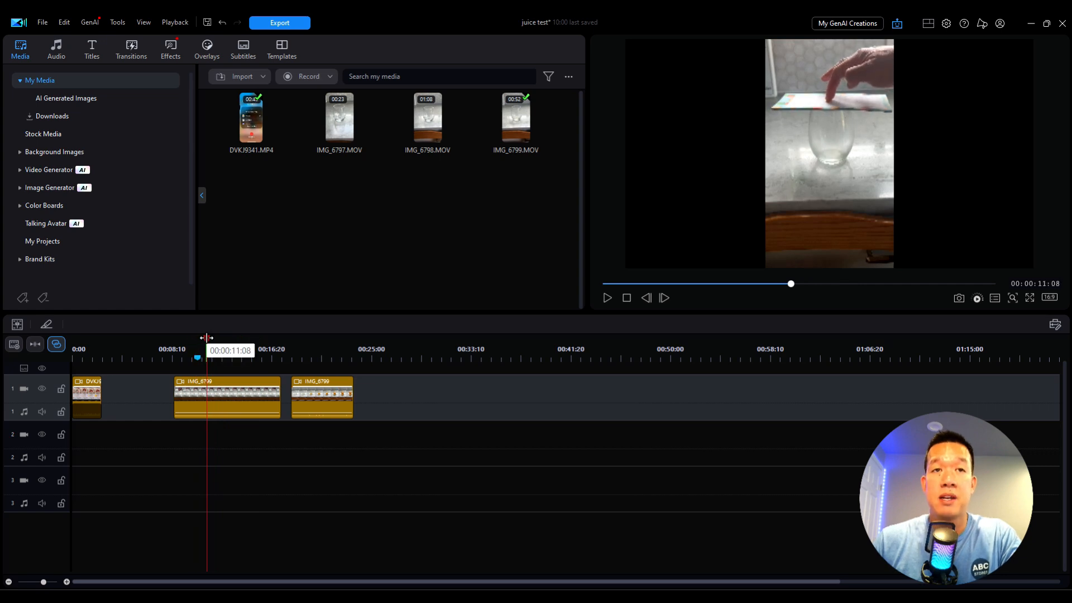
click(306, 347)
click(296, 347)
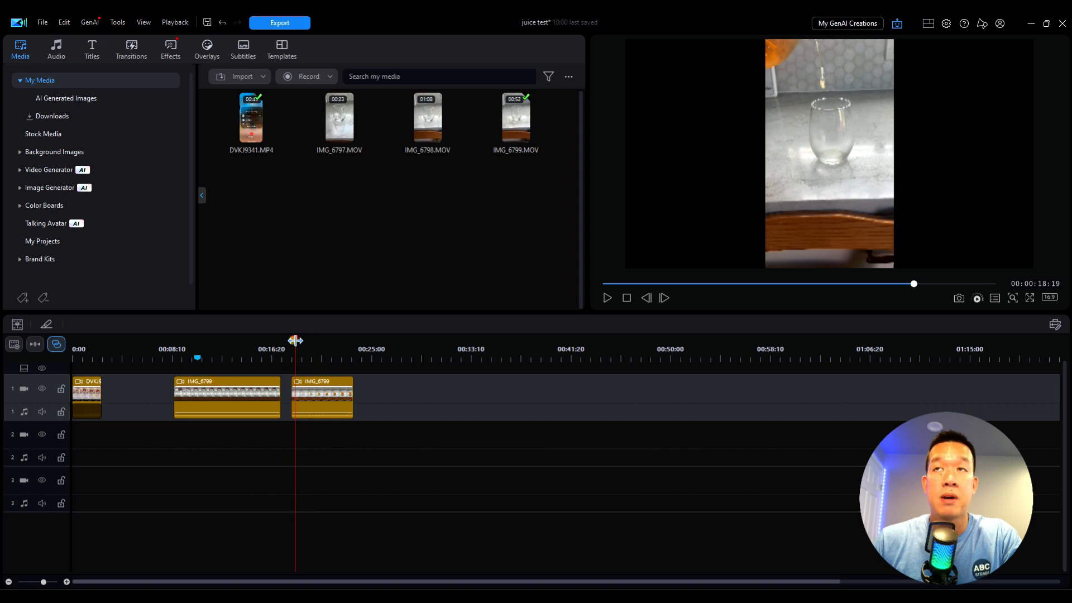
click(309, 342)
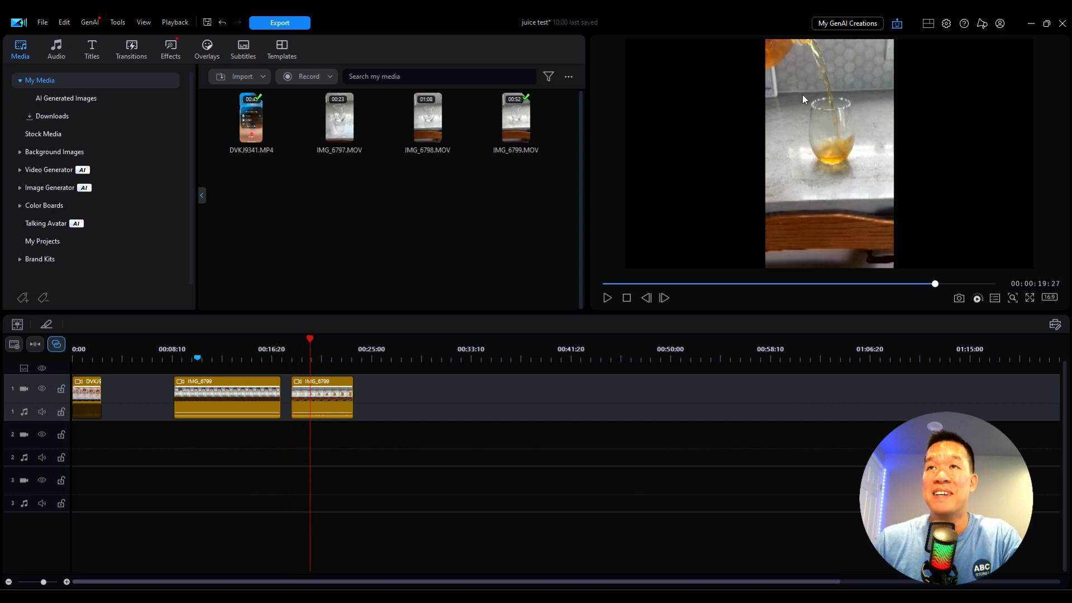
click(311, 339)
drag(311, 339, 342, 339)
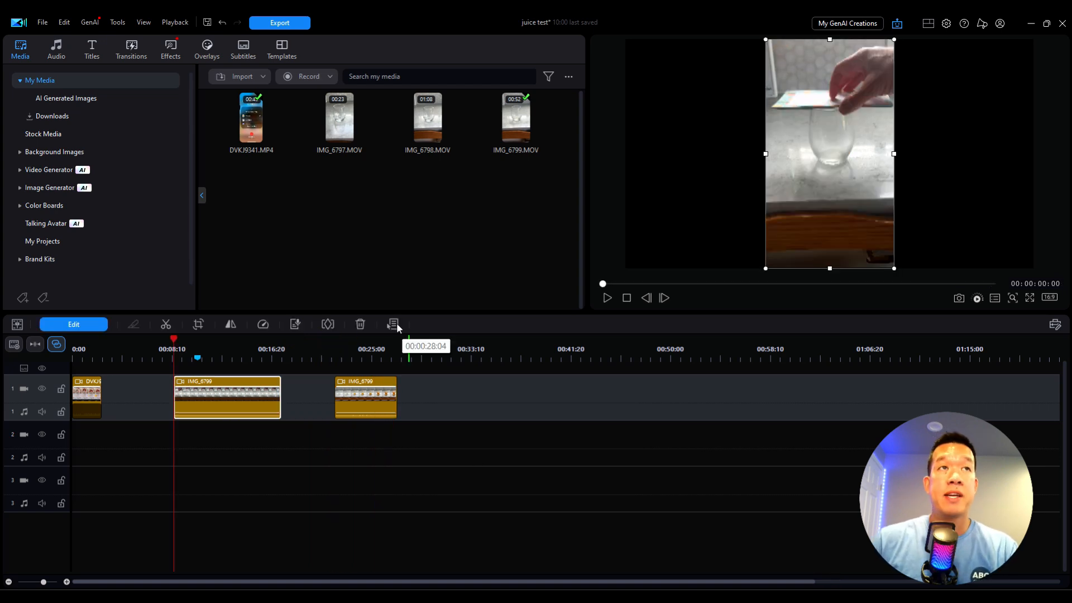
- Split the first IMG_6799 segment at 00:10:19, where the finger is touching the paper
drag(174, 337, 200, 336)
click(218, 394)
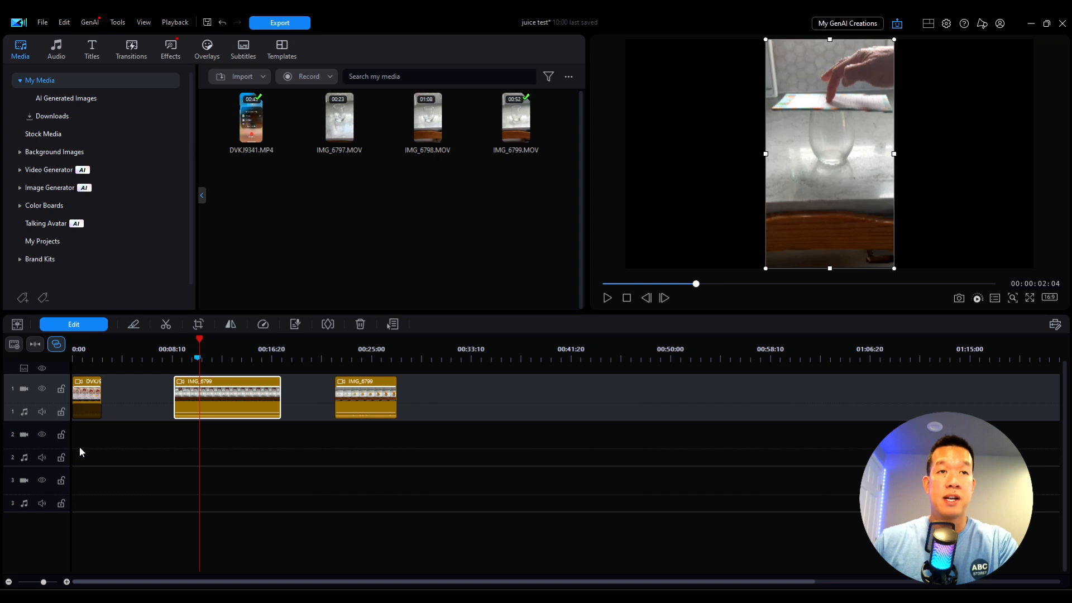
key(ctrl+t)
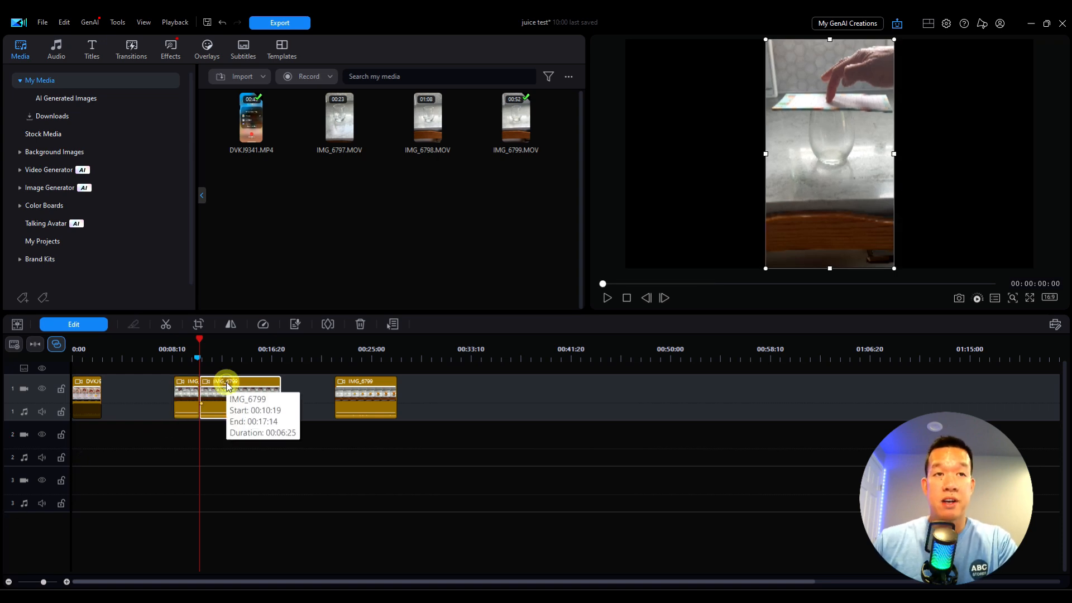
- Apply a linear mask to the second IMG_6799 segment, raising its edge until only the hand and paper above the glass remain
click(83, 327)
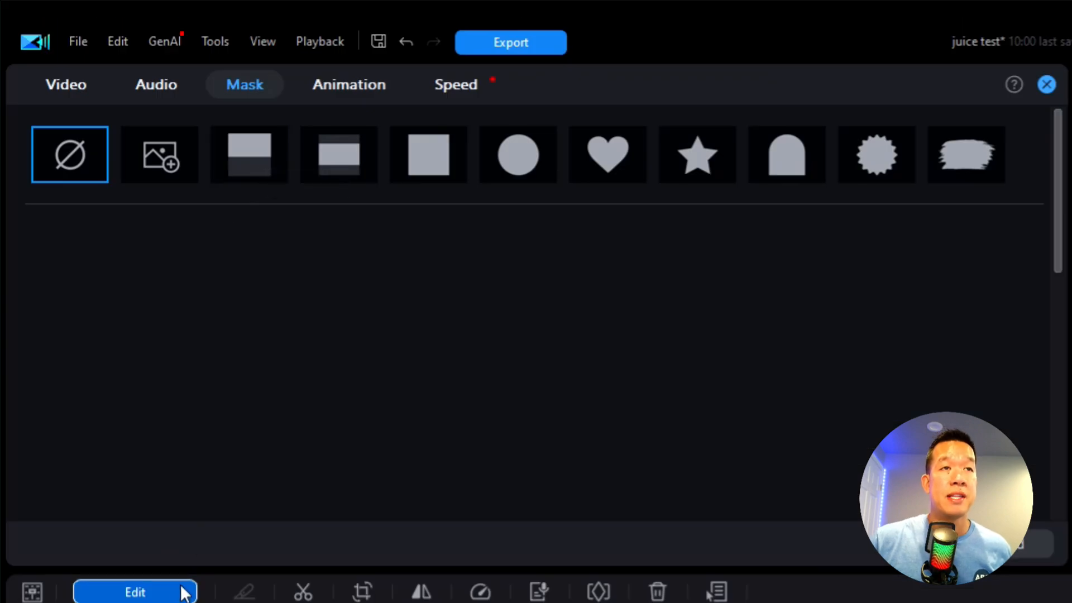
click(253, 166)
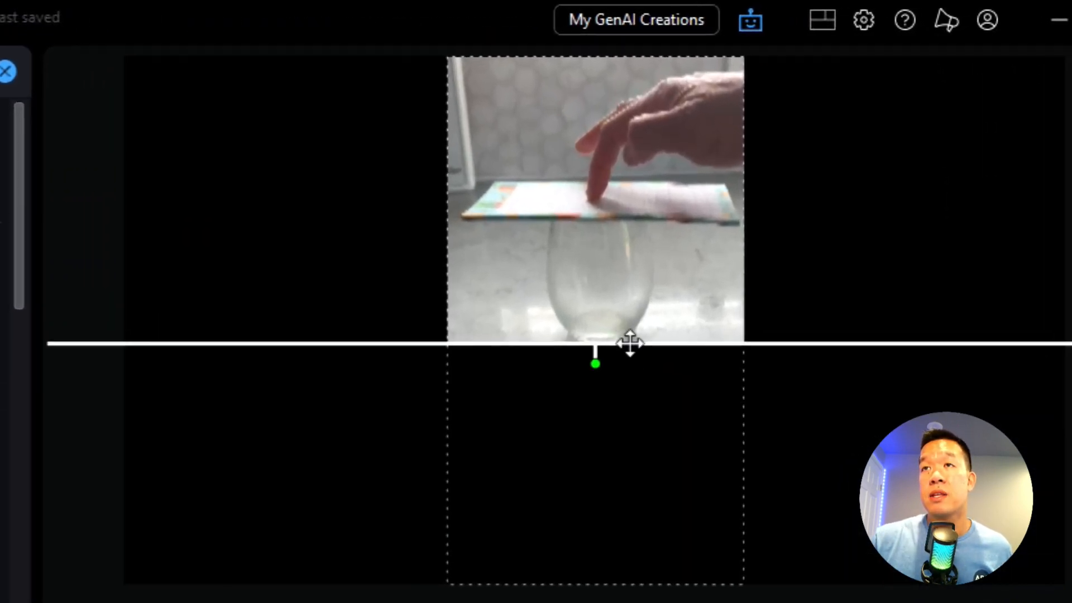
drag(677, 302, 690, 211)
mouse_move(643, 238)
mouse_down()
mouse_move(645, 223)
mouse_move(655, 242)
mouse_up()
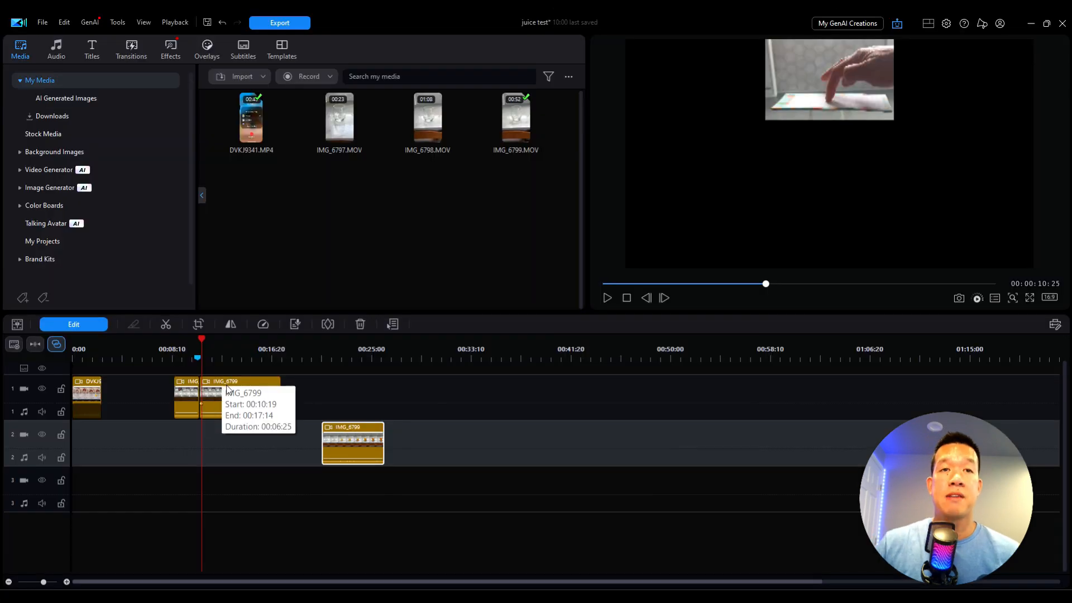
- Crop the juice-pouring IMG_6799 clip on track 2 freeform, cutting off the top to leave a height scale of about 0.679
click(340, 350)
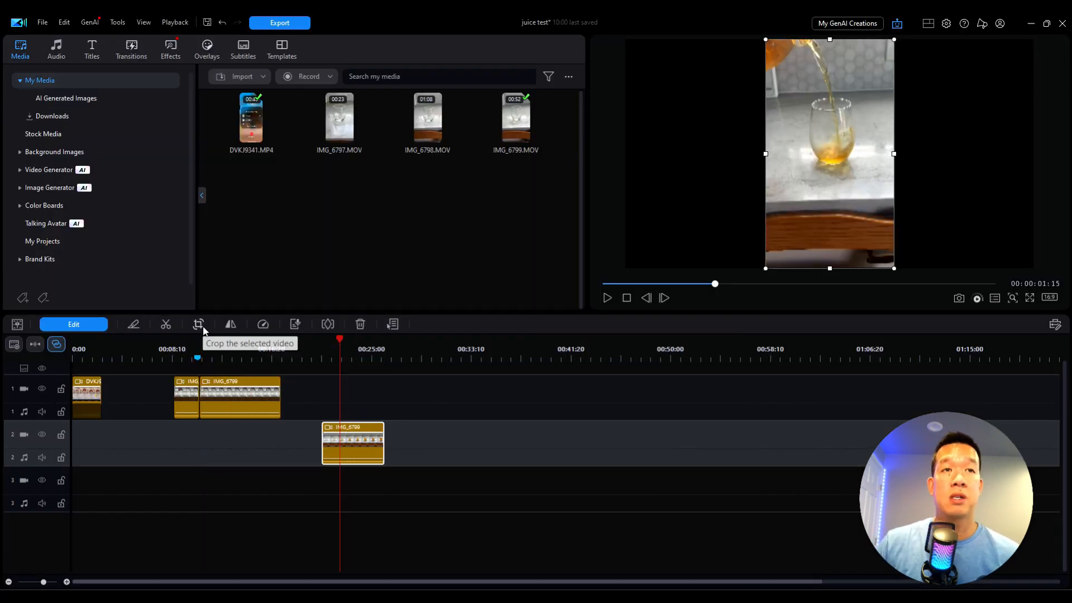
click(199, 324)
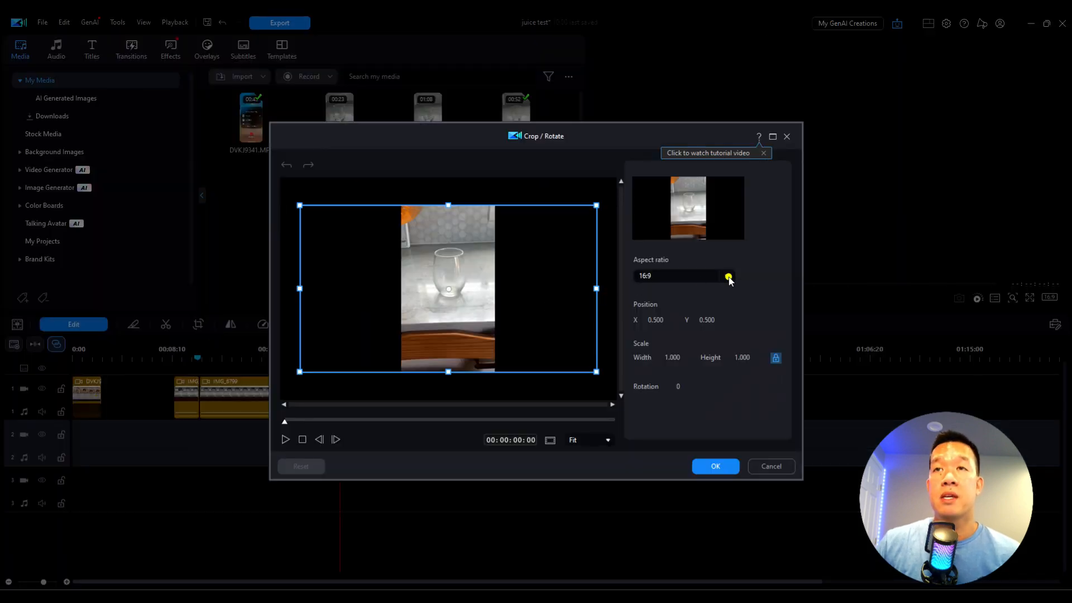
click(728, 277)
click(656, 368)
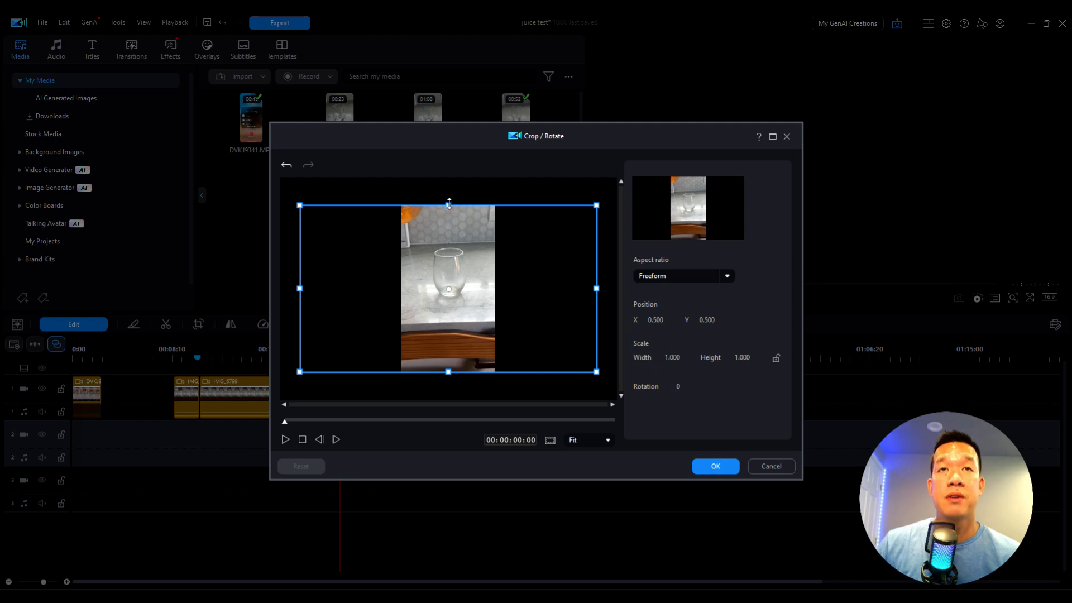
drag(449, 203, 467, 257)
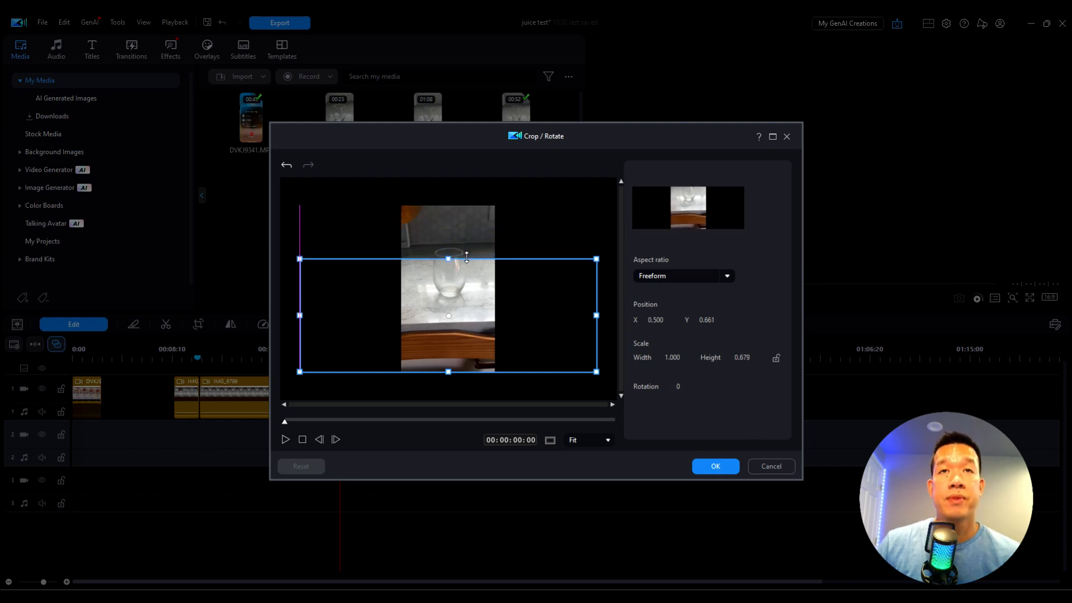
click(698, 463)
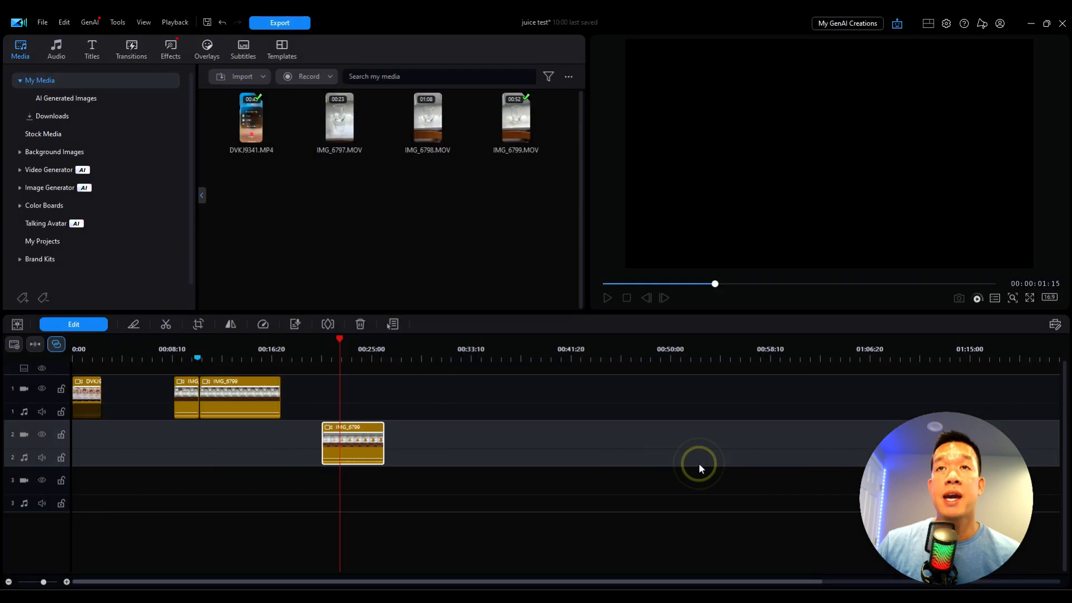
- Move the cropped juice clip on track 2 to the start of the masked segment at 00:10:19 and preview the overlay
drag(378, 427, 203, 400)
click(206, 384)
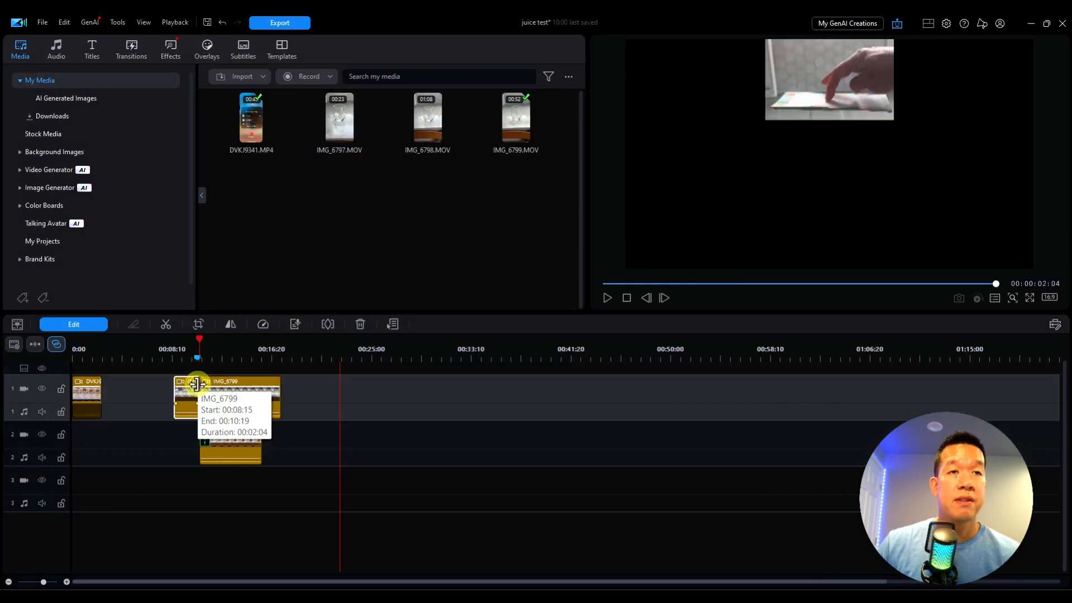
click(608, 298)
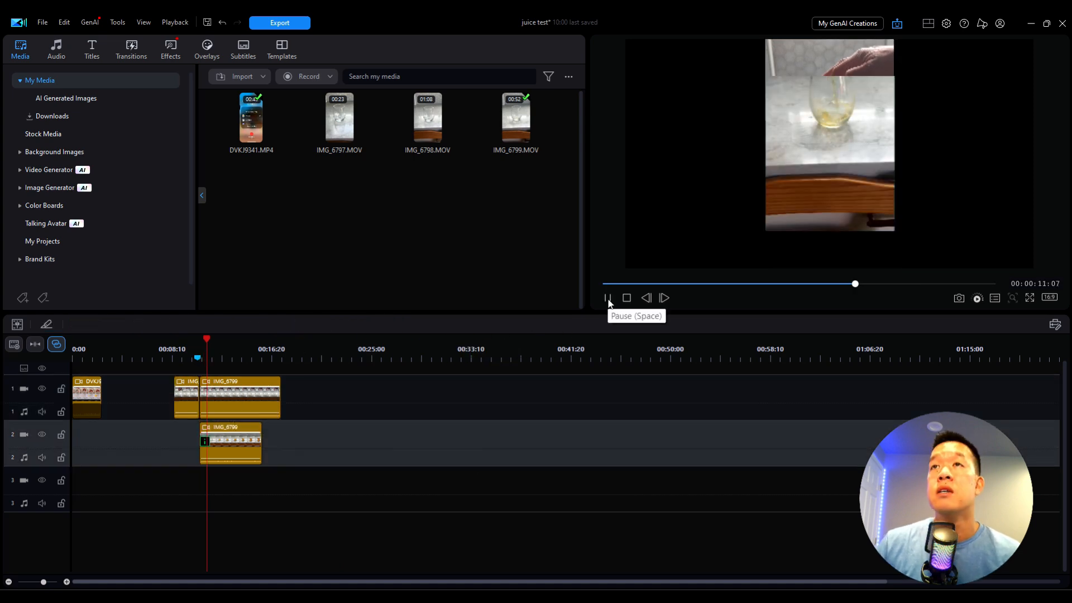
click(607, 298)
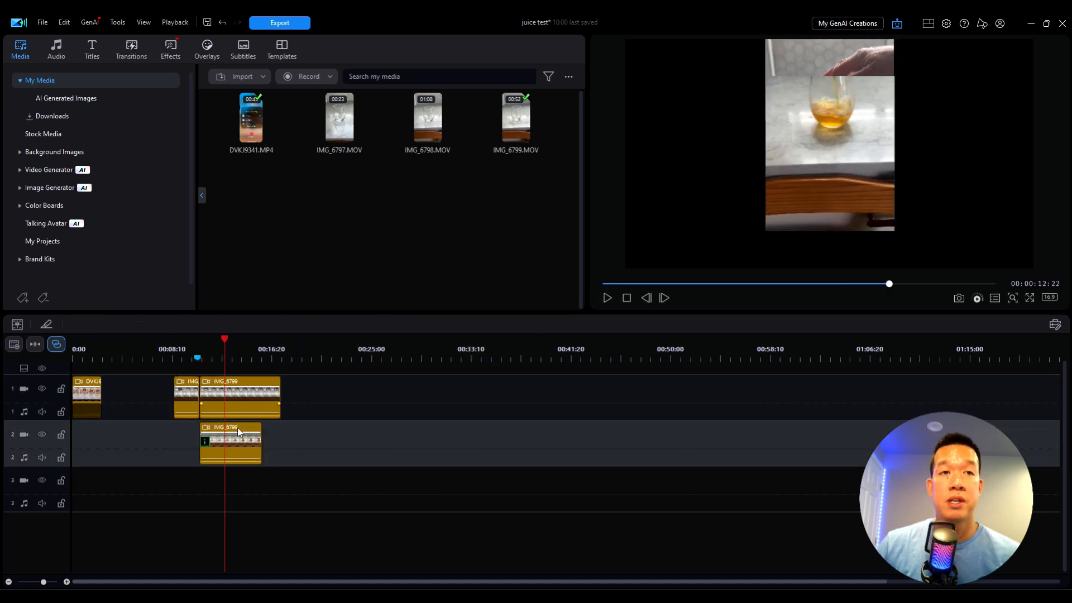
- Reposition the cropped juice clip in the frame so the glass sits directly beneath the paper and finger
click(253, 423)
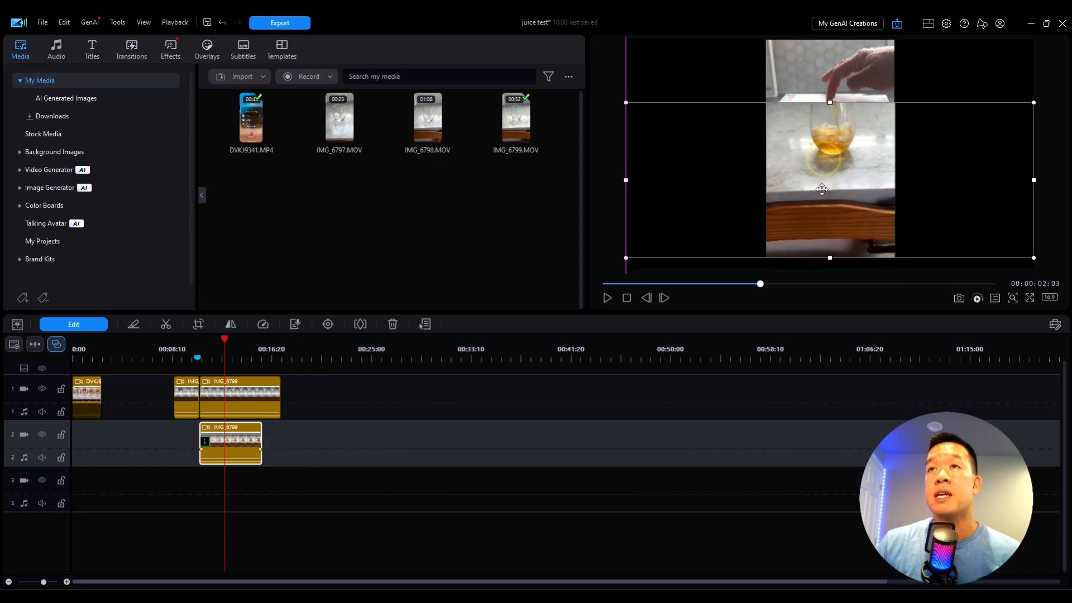
mouse_move(821, 189)
mouse_down()
mouse_move(821, 220)
mouse_move(820, 199)
mouse_move(795, 177)
mouse_move(819, 198)
mouse_up()
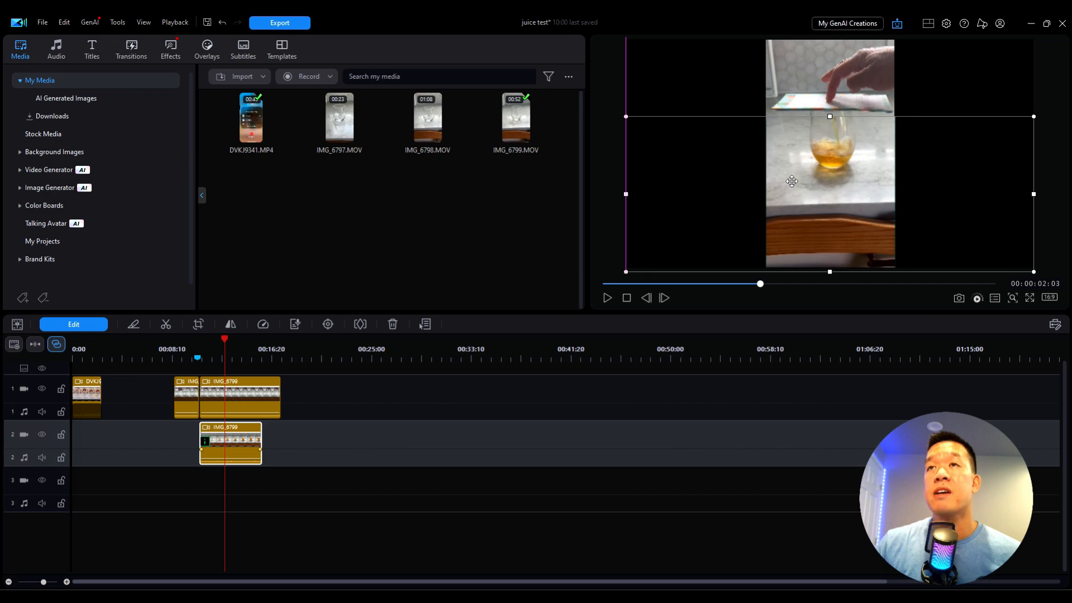
drag(815, 137, 811, 134)
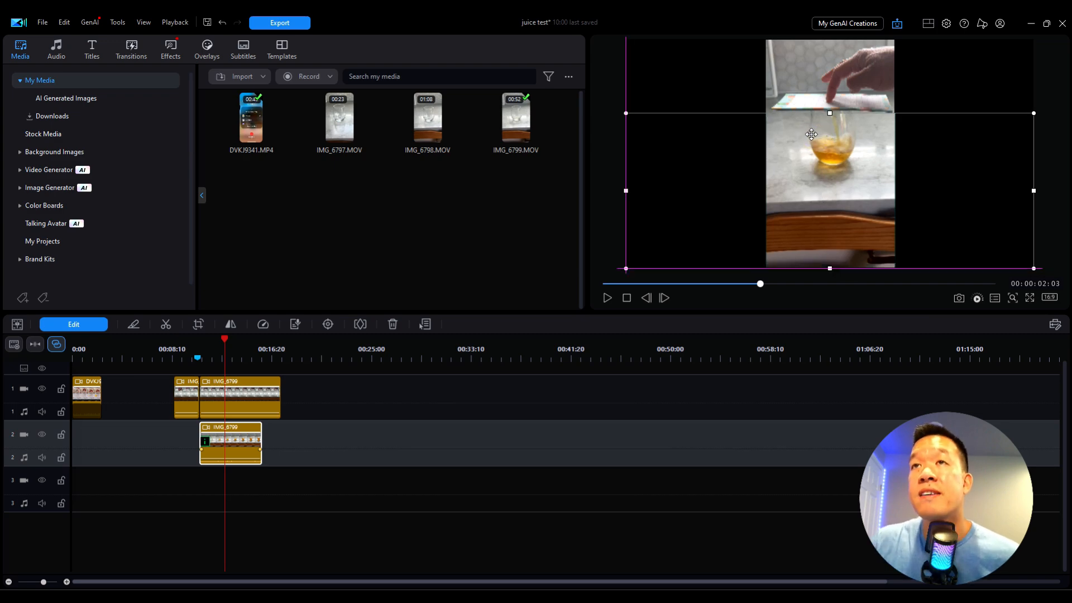
click(630, 427)
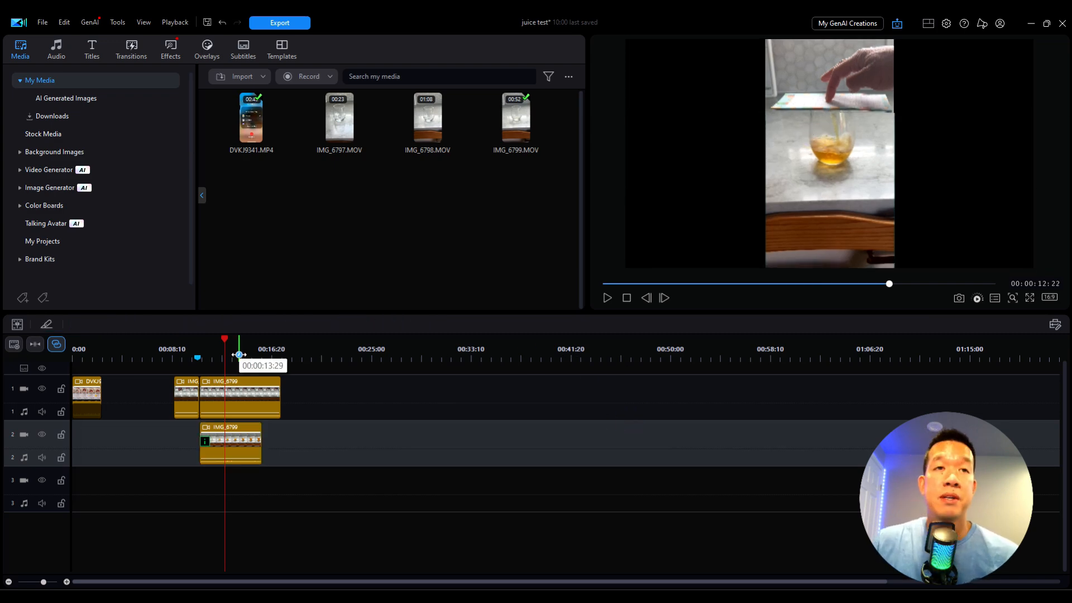
- Play the combined pouring illusion from 00:09:00 to check the change from the empty glass to the filling glass
click(179, 349)
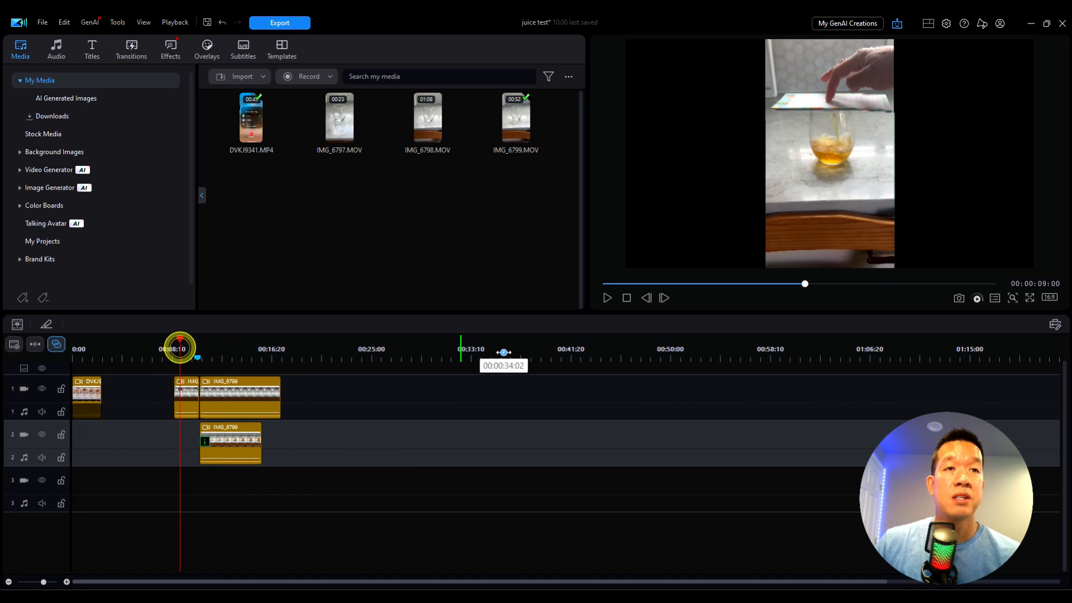
click(606, 298)
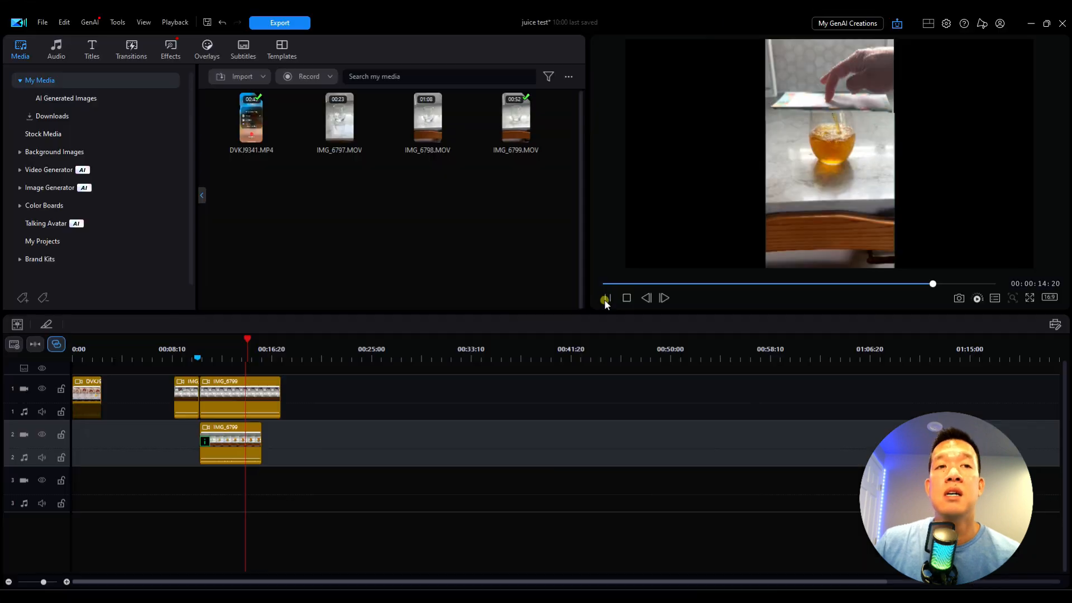
click(605, 301)
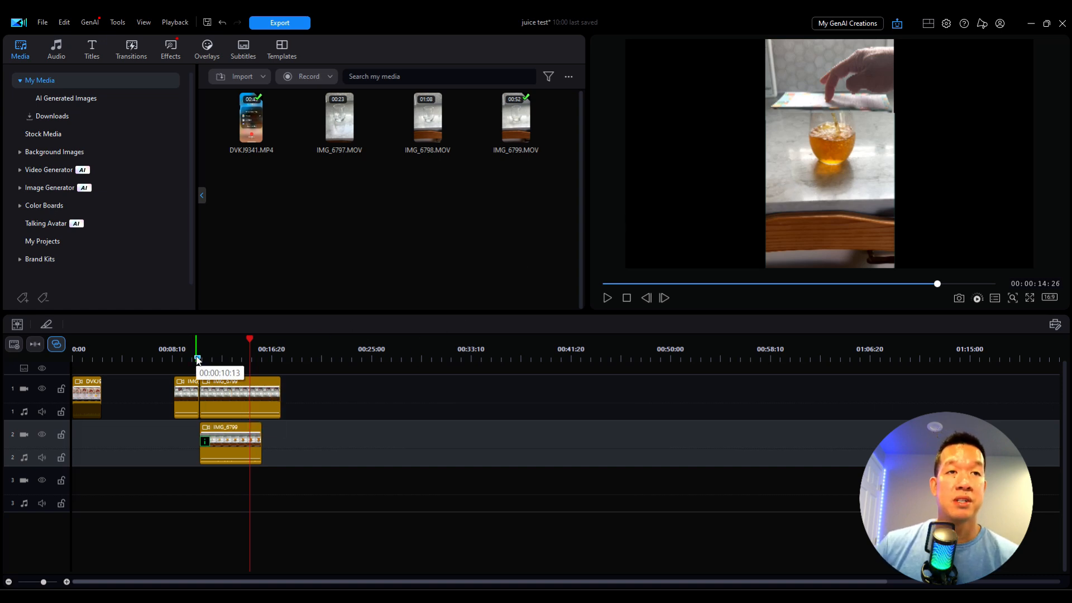
mouse_move(197, 358)
mouse_down()
mouse_move(155, 360)
mouse_move(188, 347)
mouse_up()
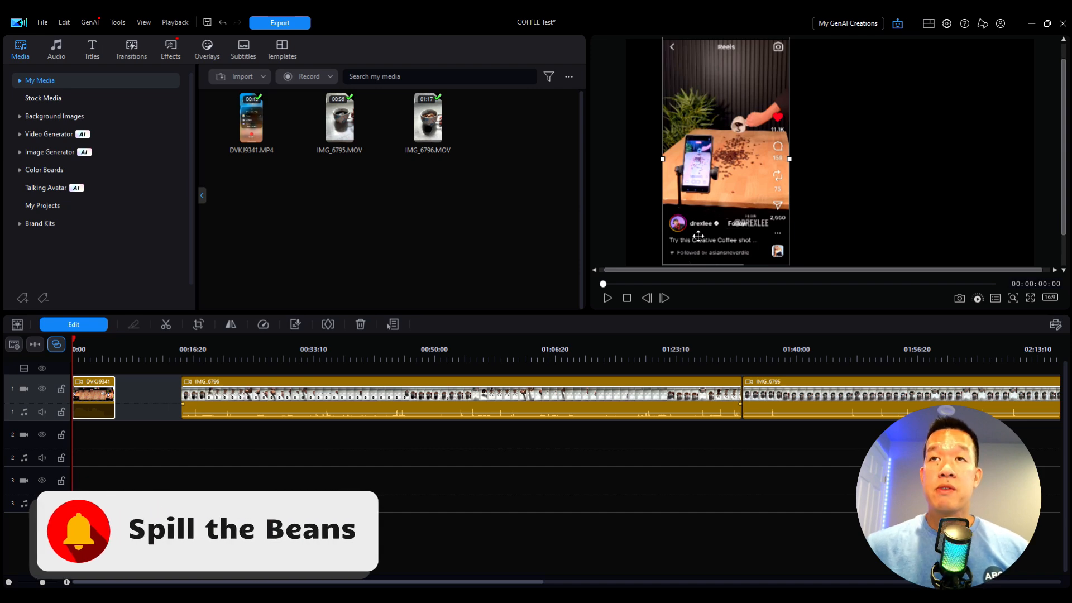
- Play the DVKJ9341 coffee Reel reference clip in the COFFEE Test project, examining the coffee cup shot and the spilled beans
click(607, 298)
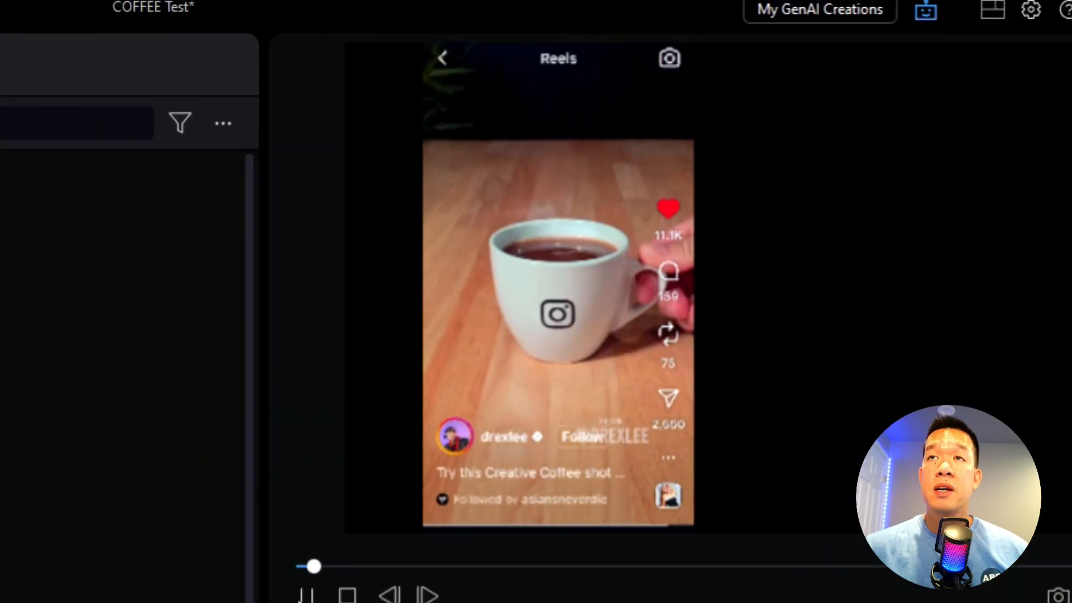
click(303, 592)
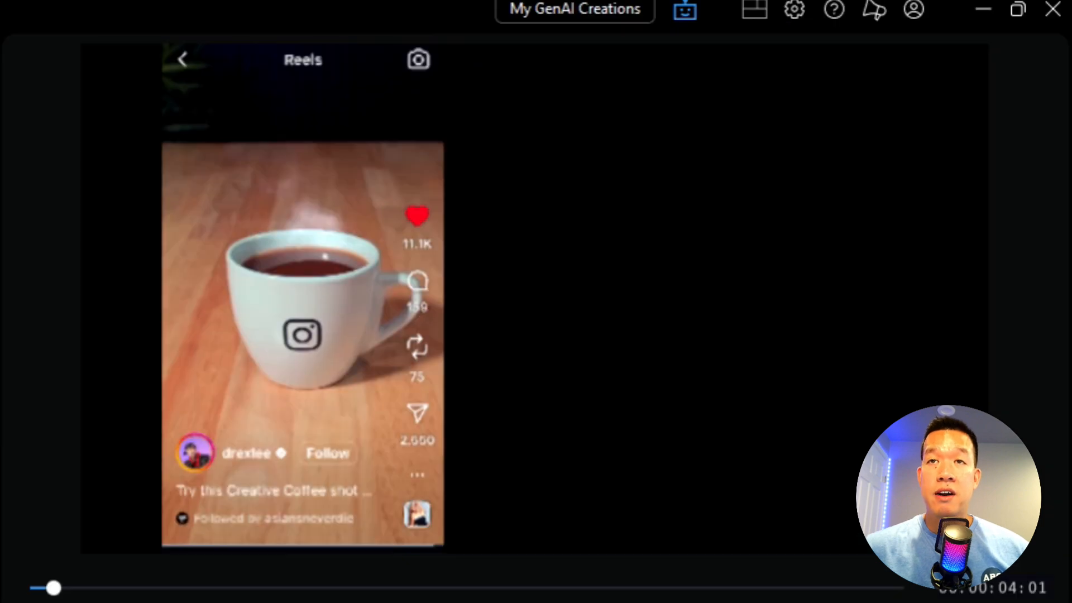
click(70, 591)
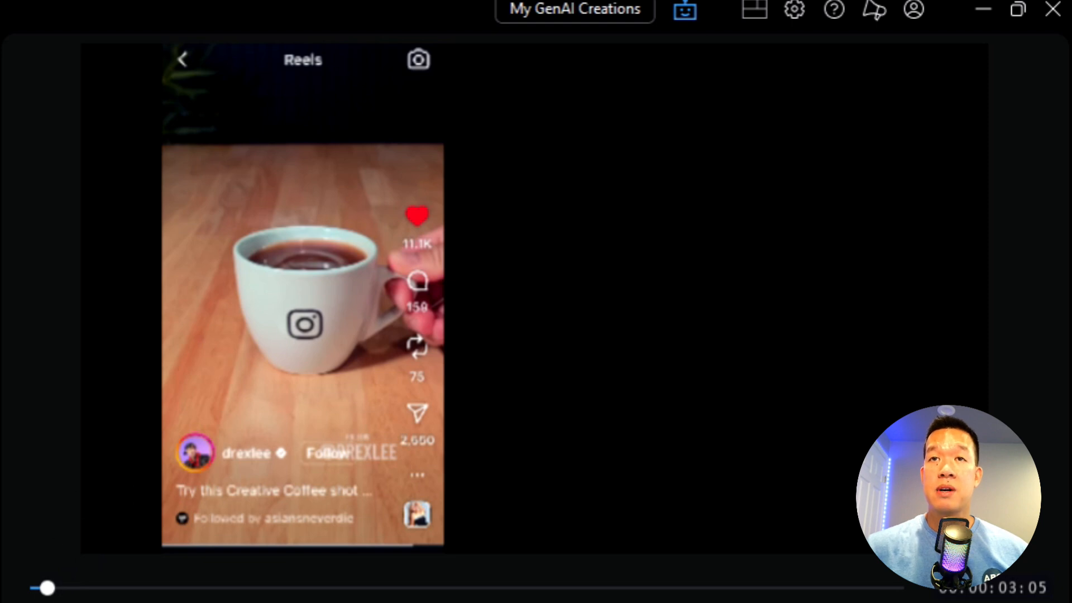
click(45, 589)
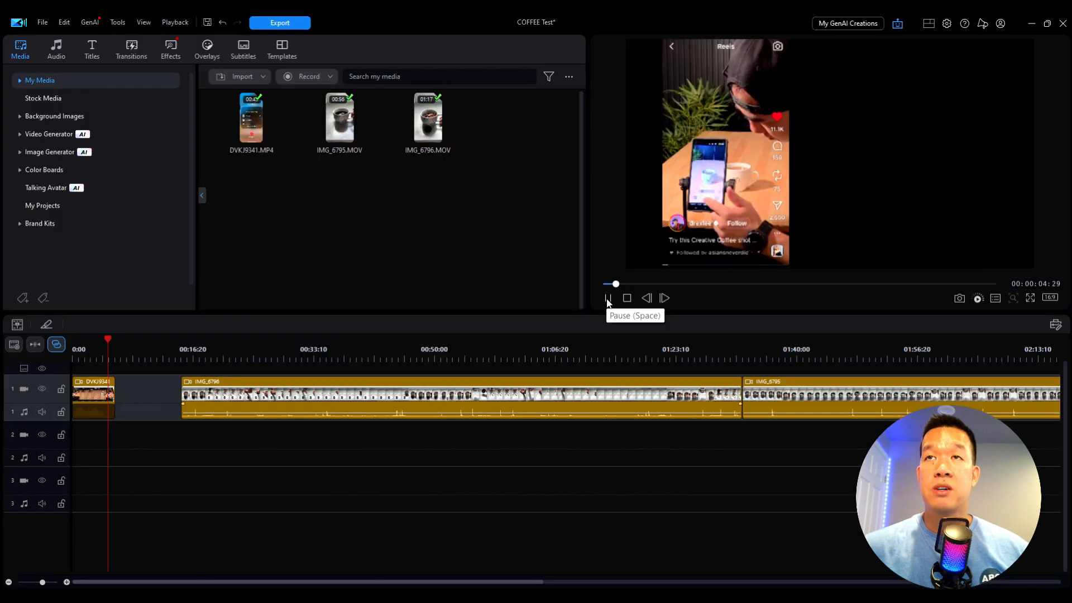
click(607, 299)
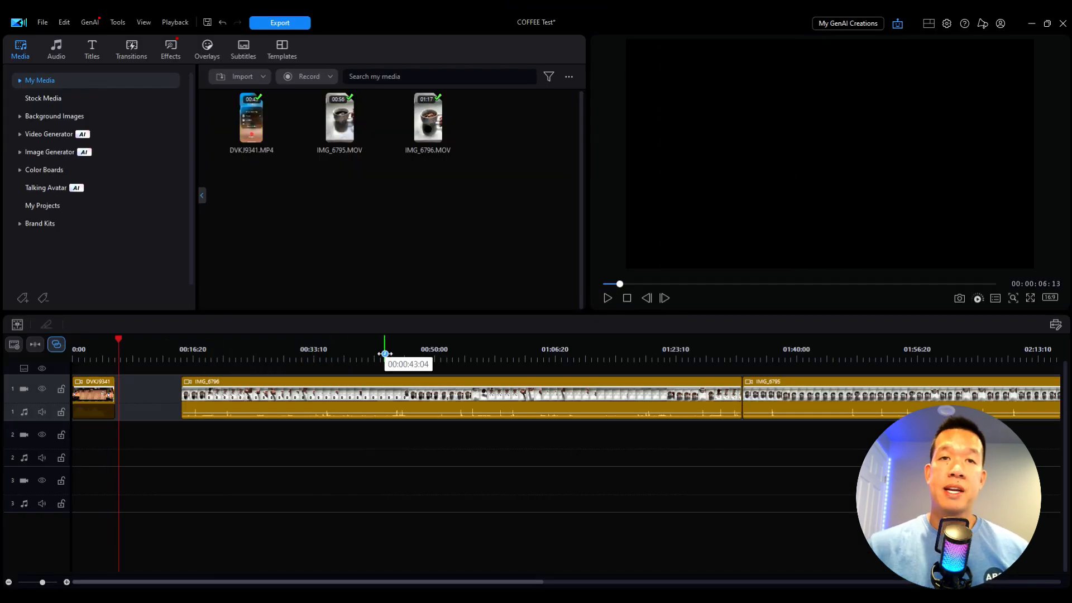
- Mute both the IMG_6796 and IMG_6795 clips on track 1
click(179, 341)
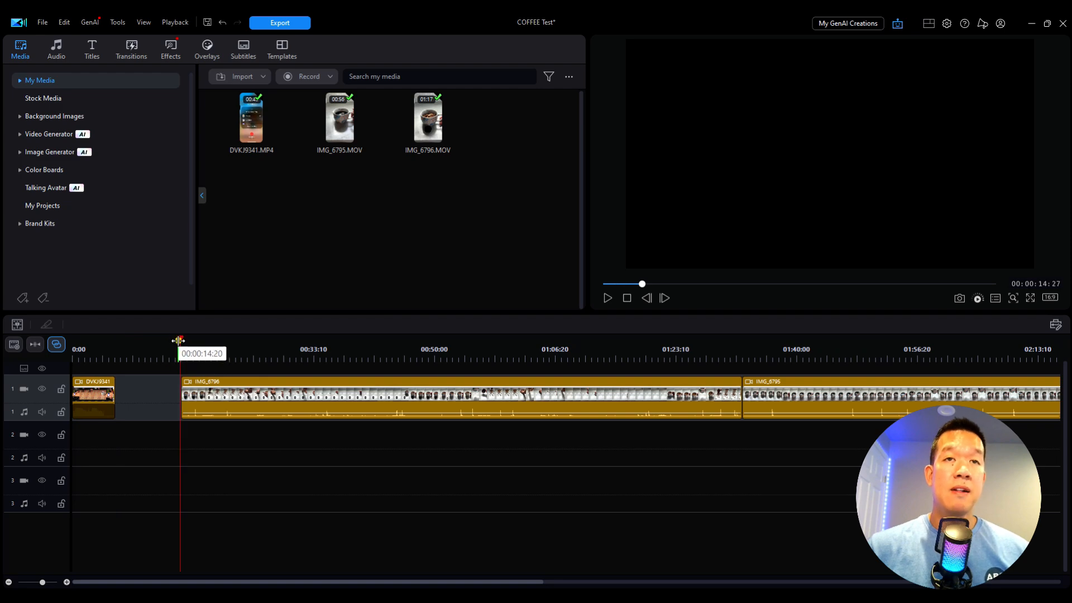
drag(178, 341, 207, 337)
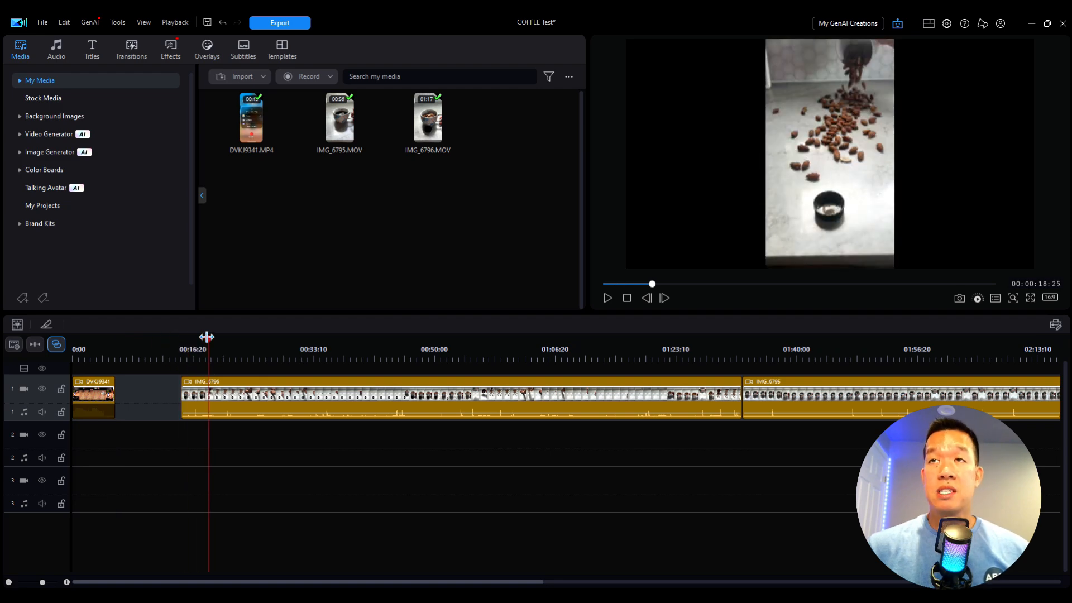
right_click(355, 394)
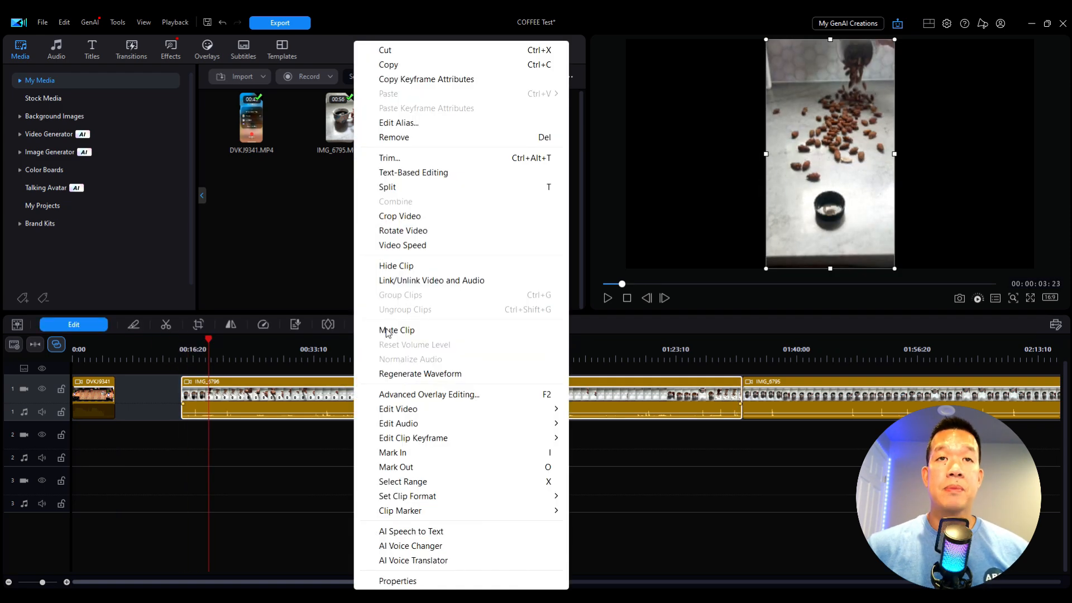
click(385, 328)
right_click(818, 382)
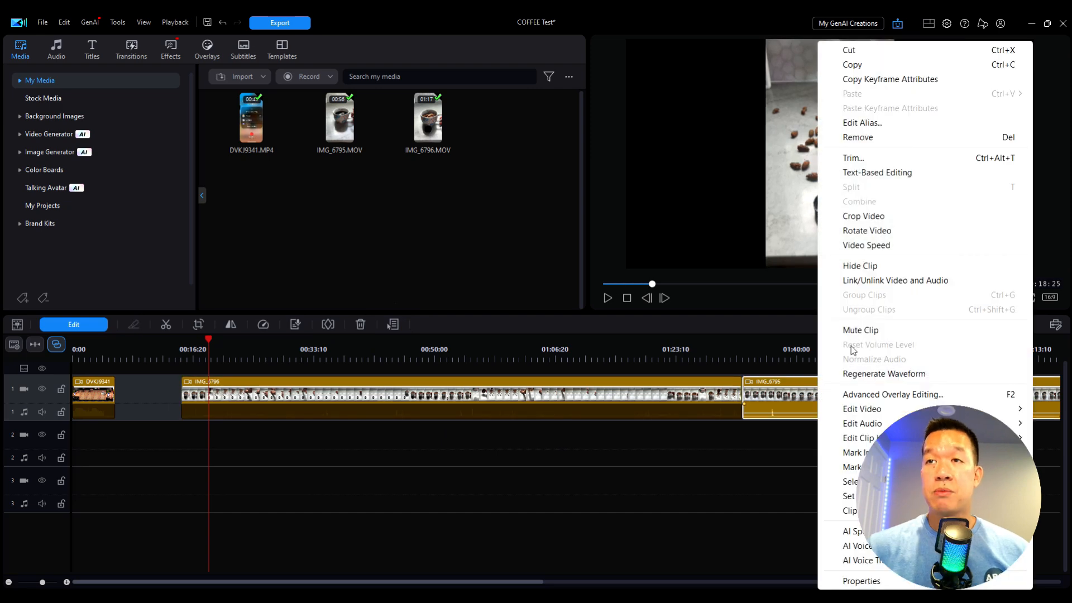
click(857, 330)
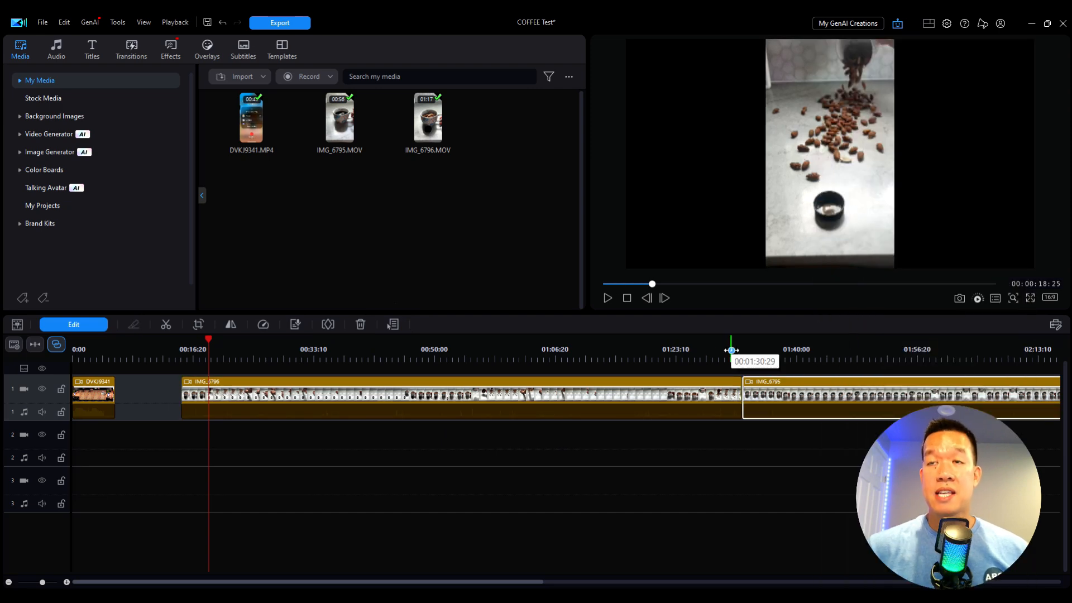
- Review the start of IMG_6796, where the nuts are poured from the mug onto the counter, and locate the IMG_6795 clip
mouse_move(209, 340)
mouse_down()
mouse_move(182, 343)
mouse_move(339, 348)
mouse_move(191, 349)
mouse_up()
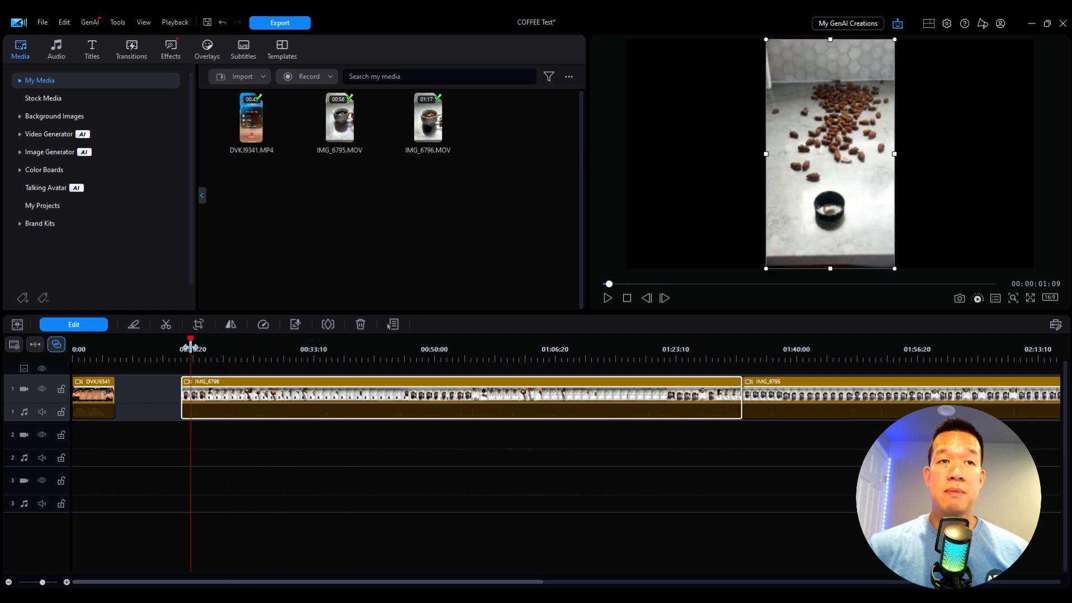
click(607, 297)
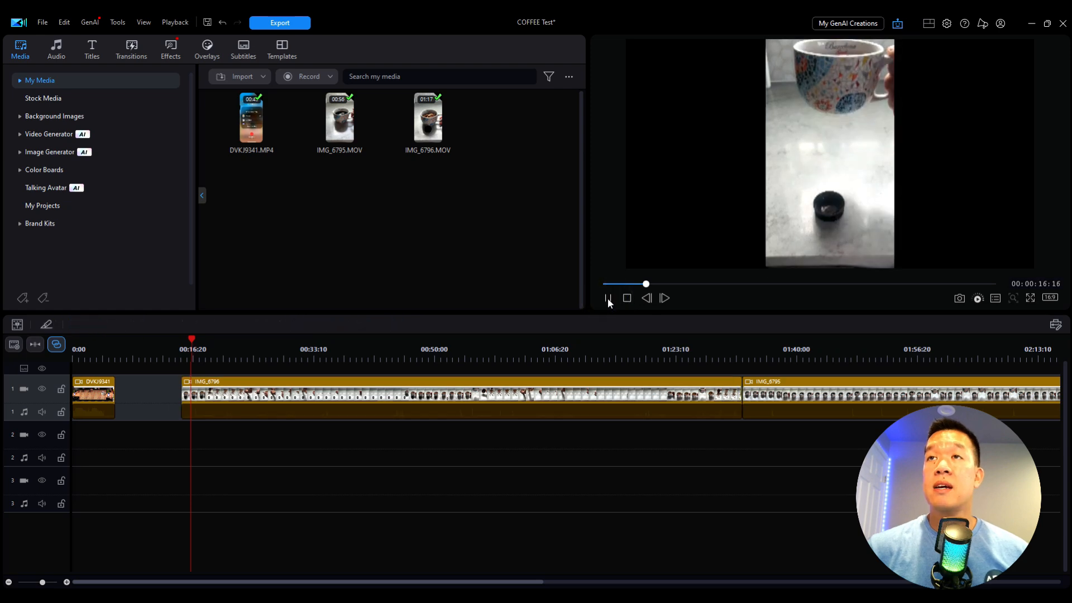
click(607, 298)
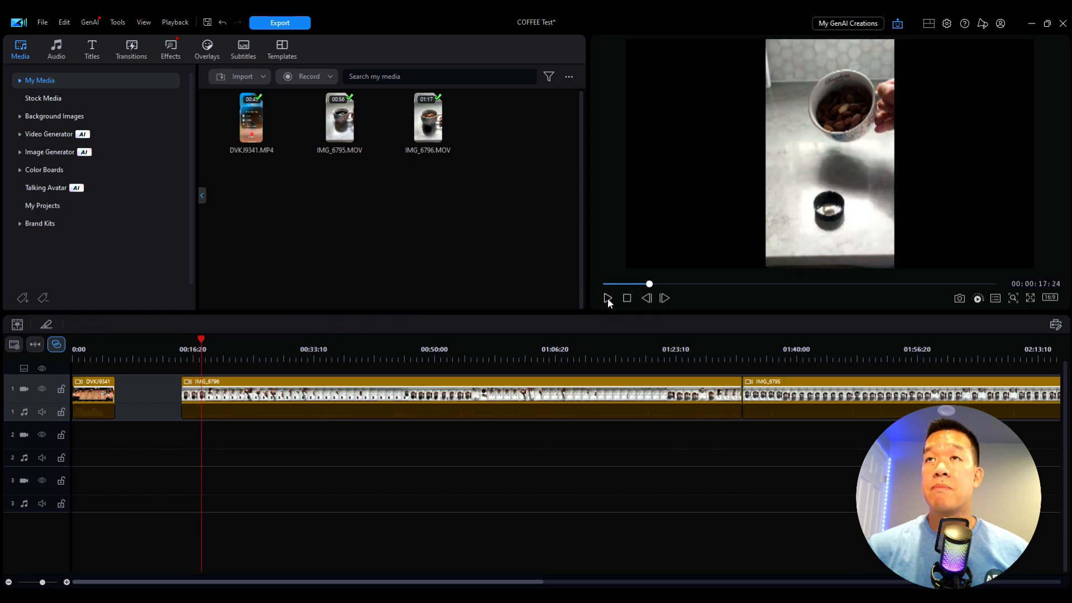
click(607, 298)
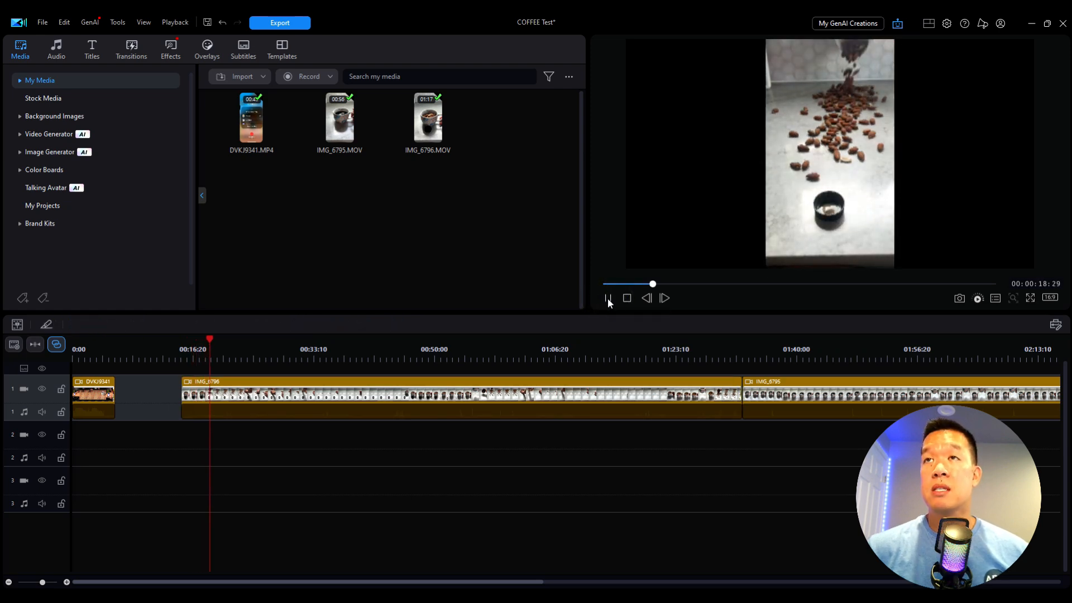
click(607, 298)
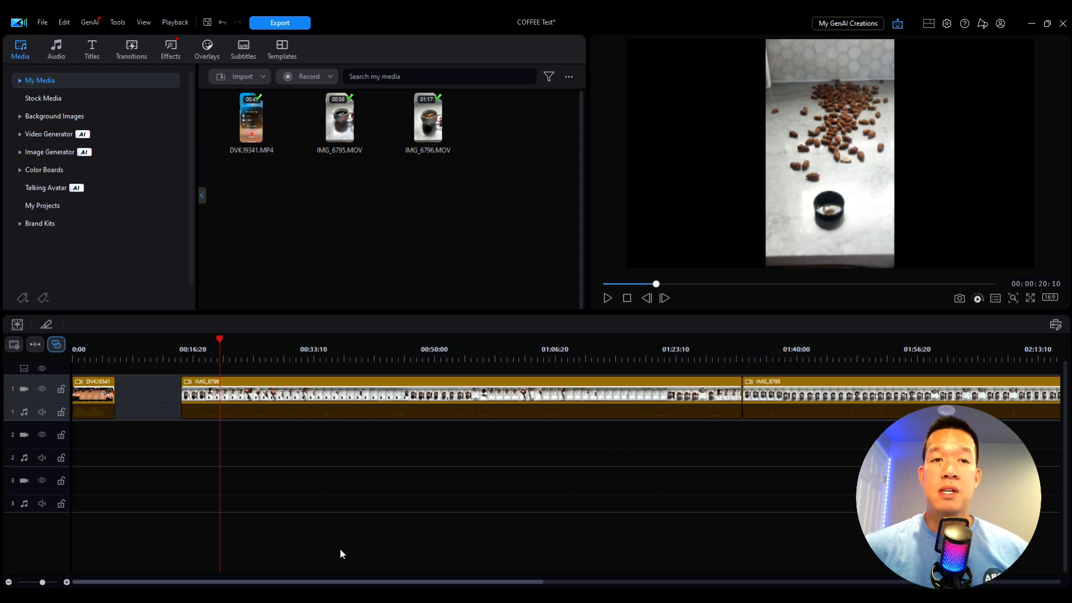
drag(342, 582, 473, 581)
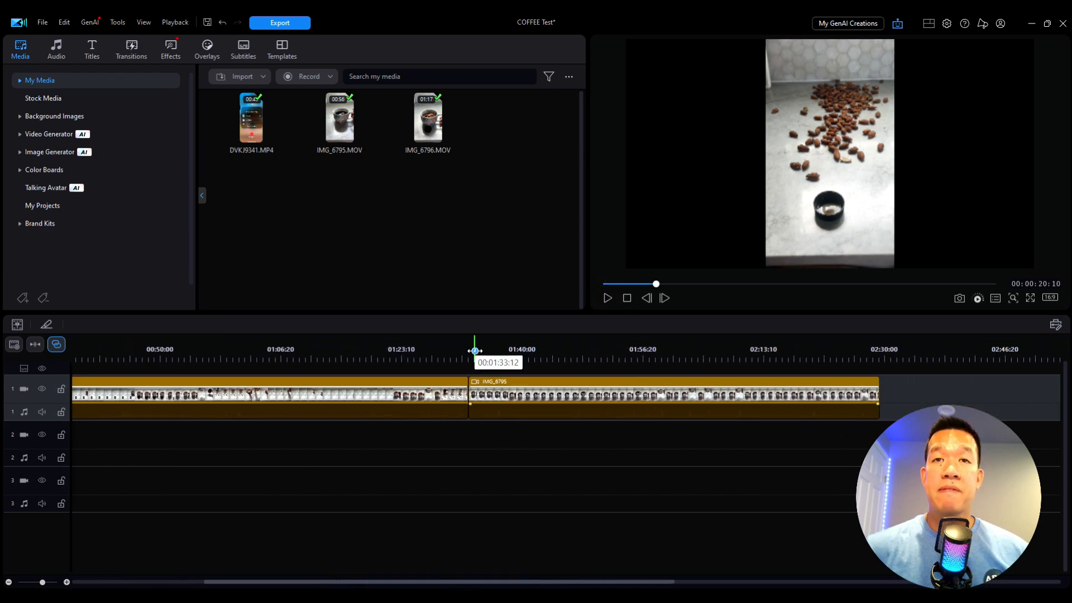
- Play the coffee cup shot in IMG_6795 from 01:40:00, and play the trimmed IMG_6796 and IMG_6795 sequence from the start
drag(468, 341, 524, 341)
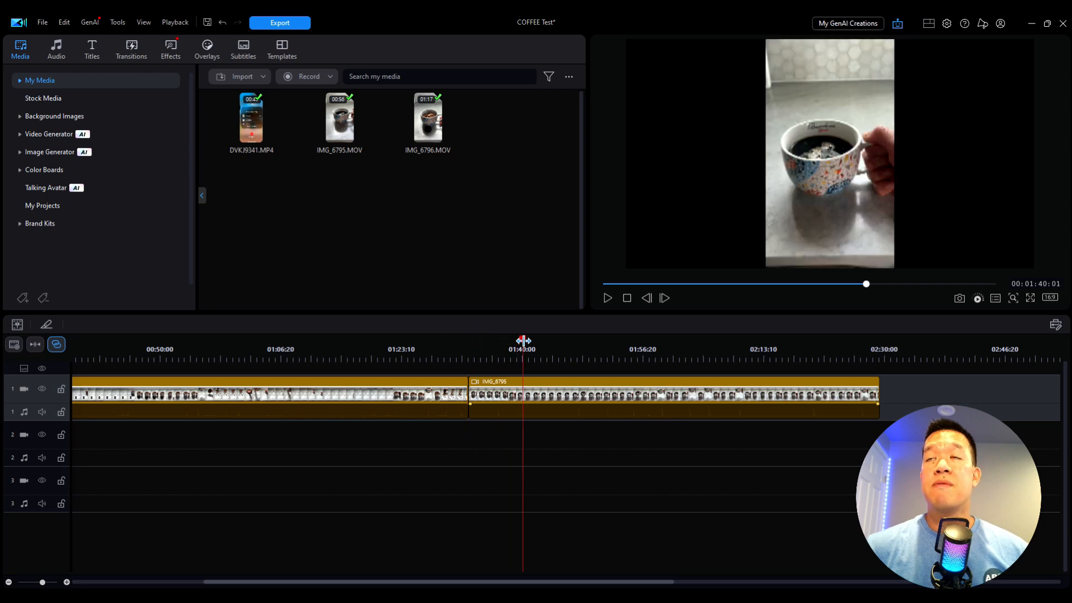
click(608, 300)
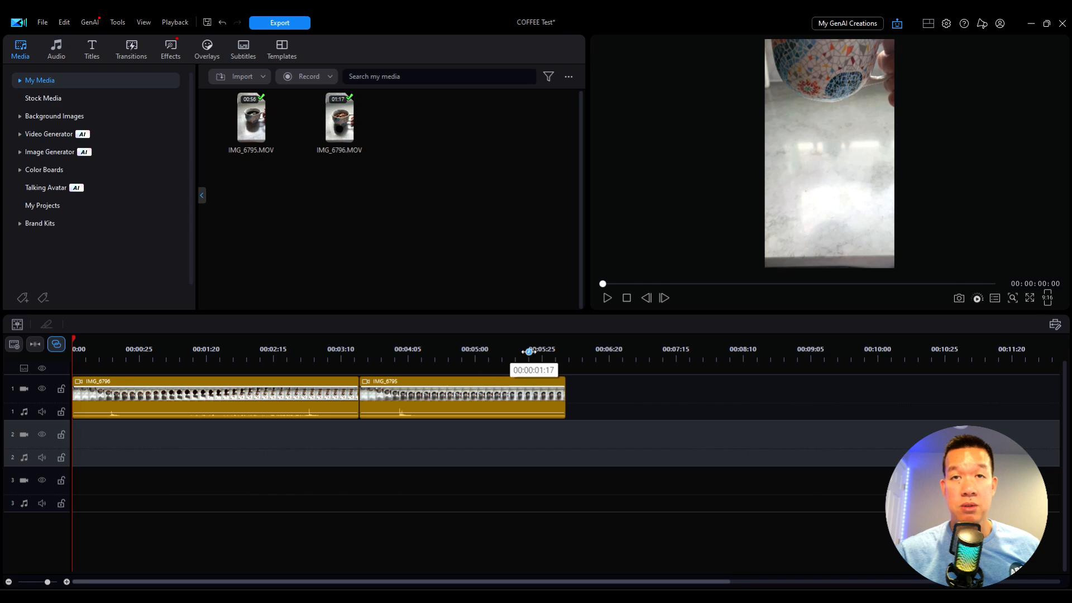
click(608, 299)
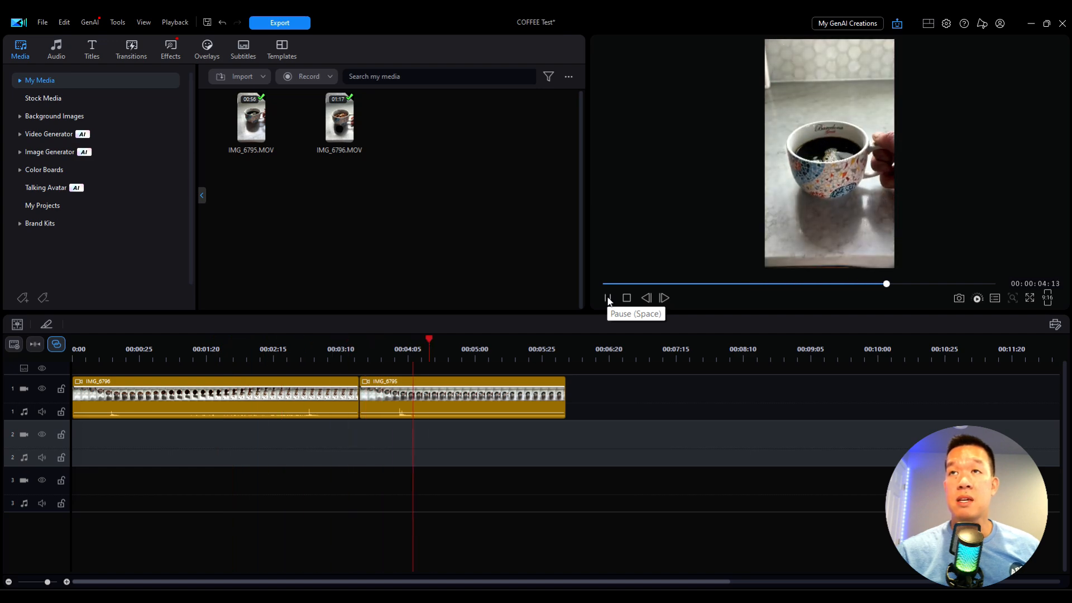
click(608, 298)
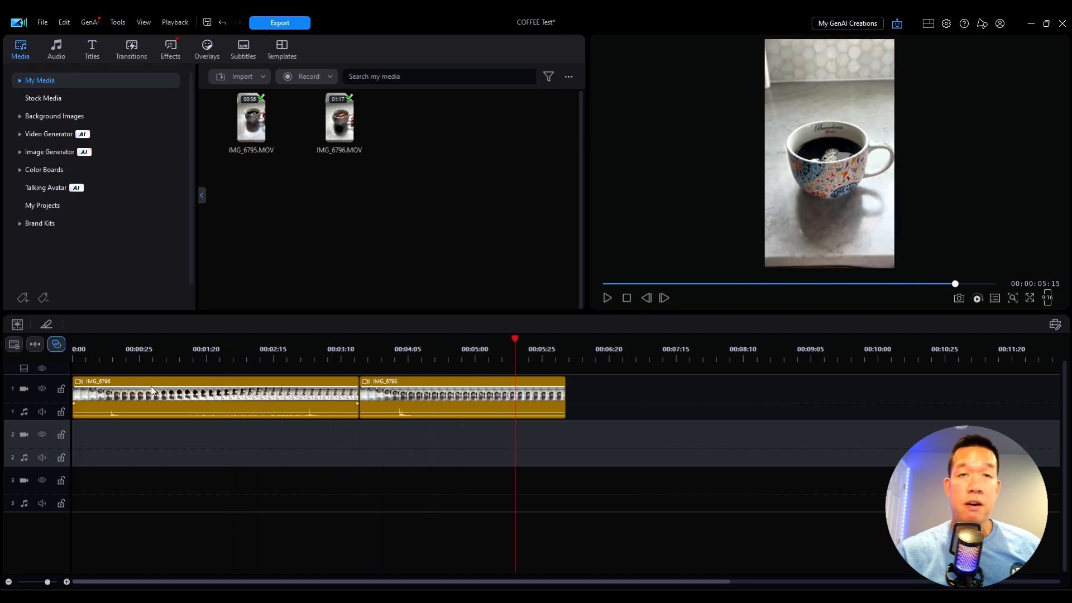
- Reverse the IMG_6796 nut-pouring clip on track 1 with Video in Reverse
click(150, 386)
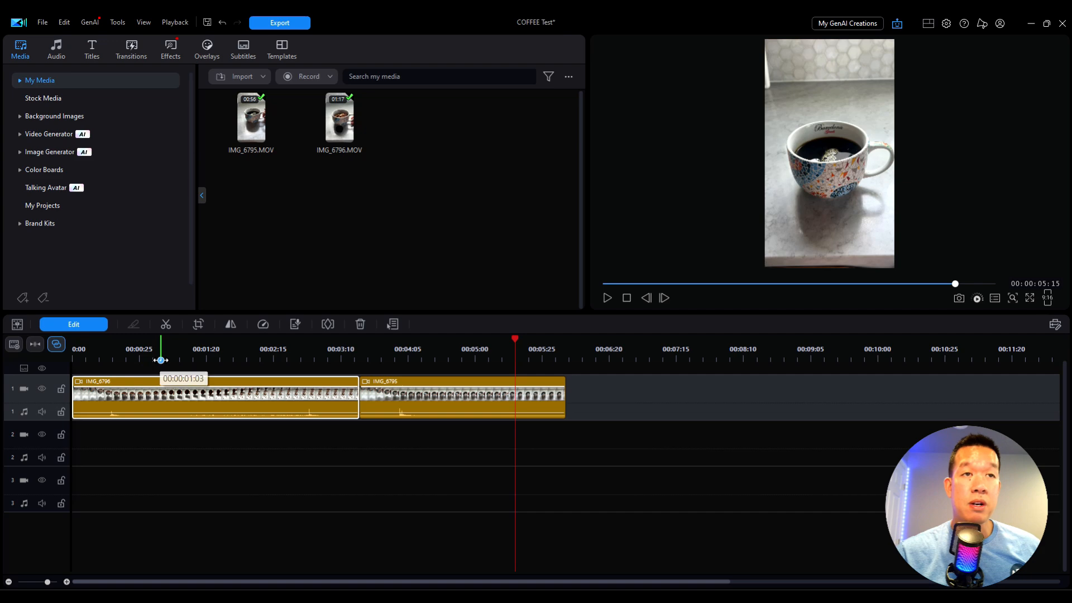
click(161, 359)
click(137, 383)
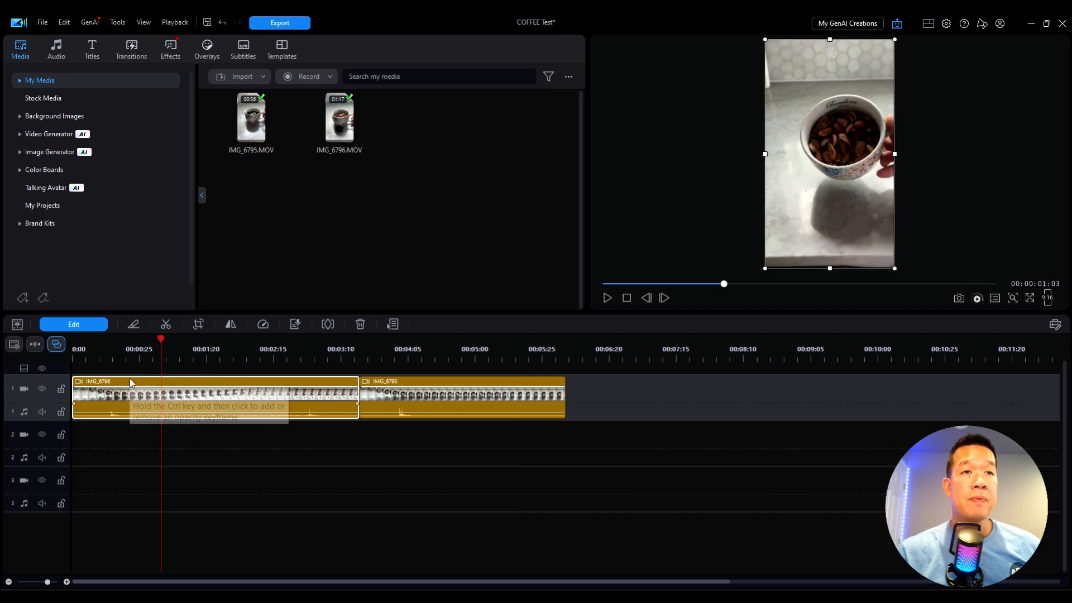
click(69, 327)
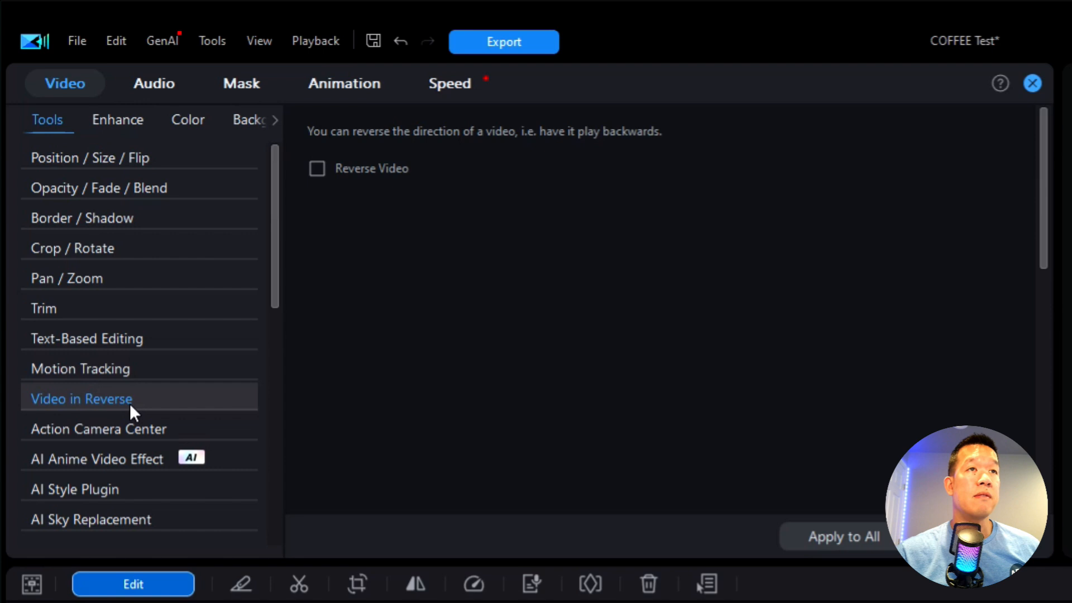
click(121, 398)
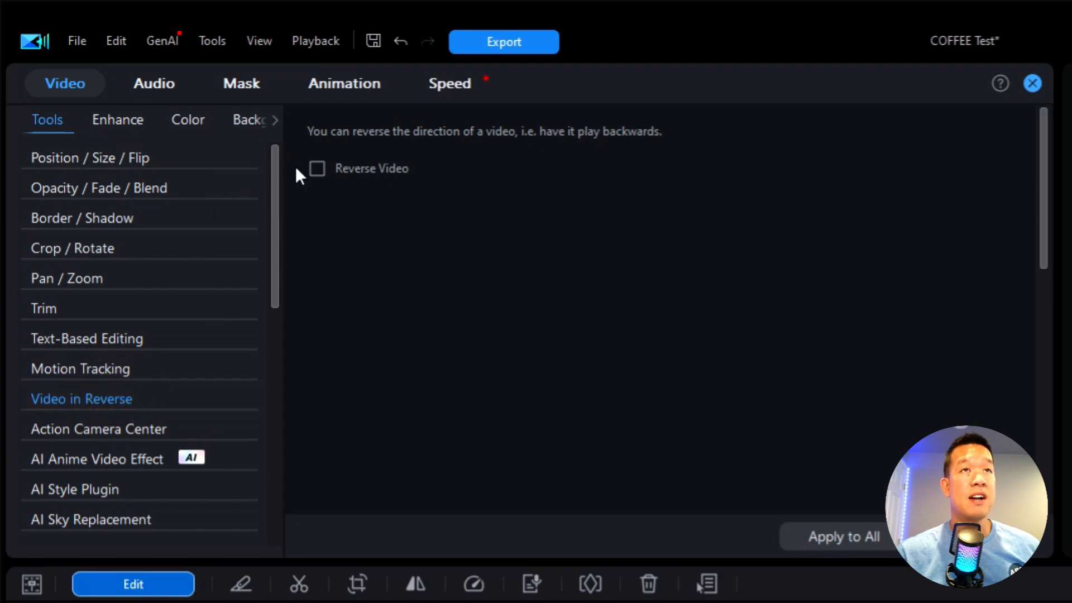
click(316, 167)
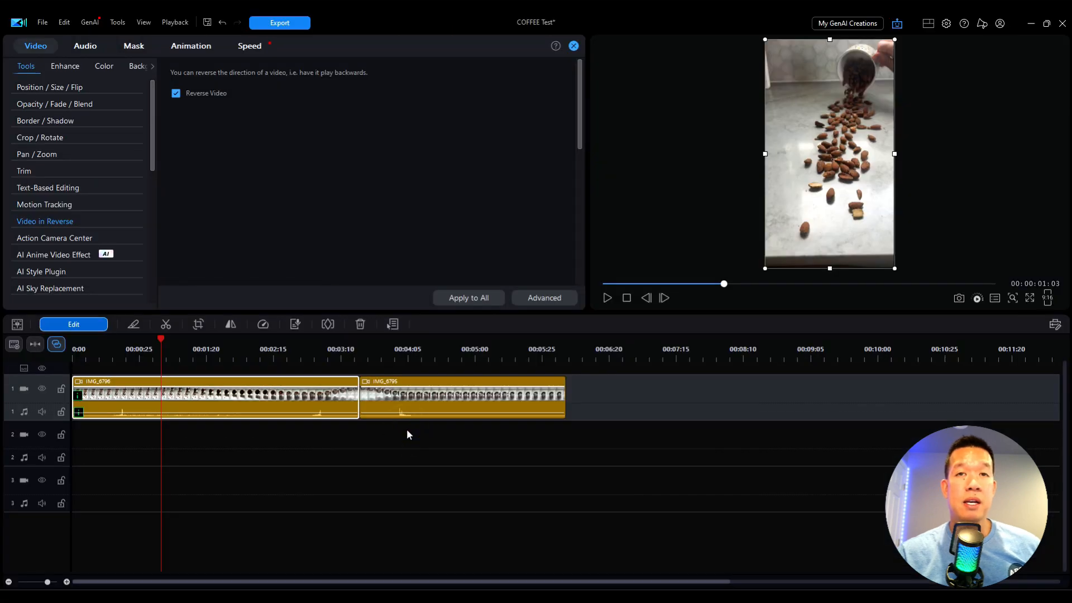
click(391, 440)
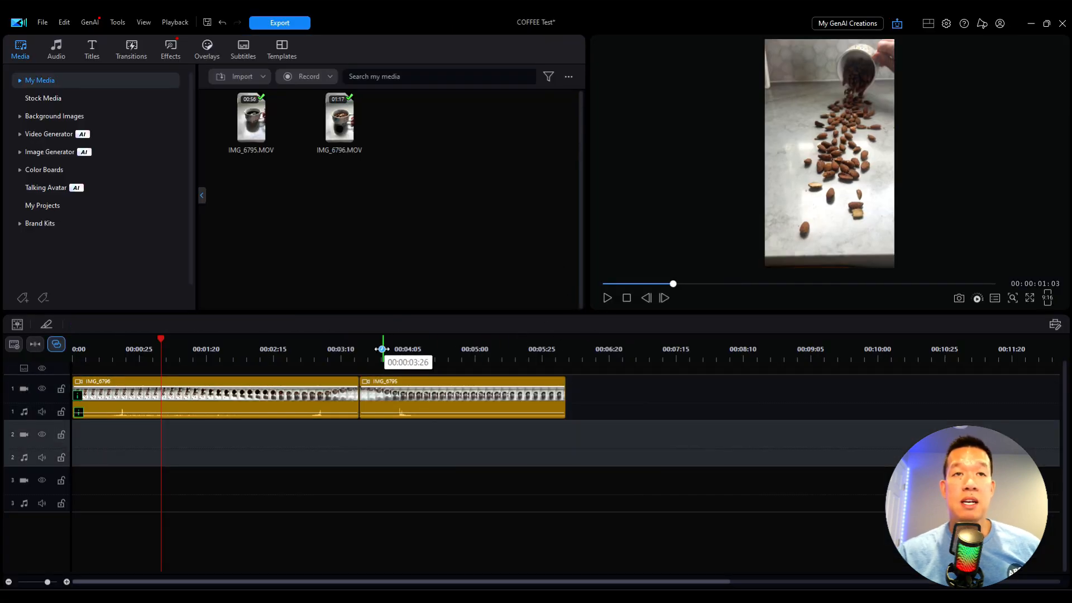
- Play the sequence from the start to check the reversed nut-pouring clip
drag(160, 338, 57, 346)
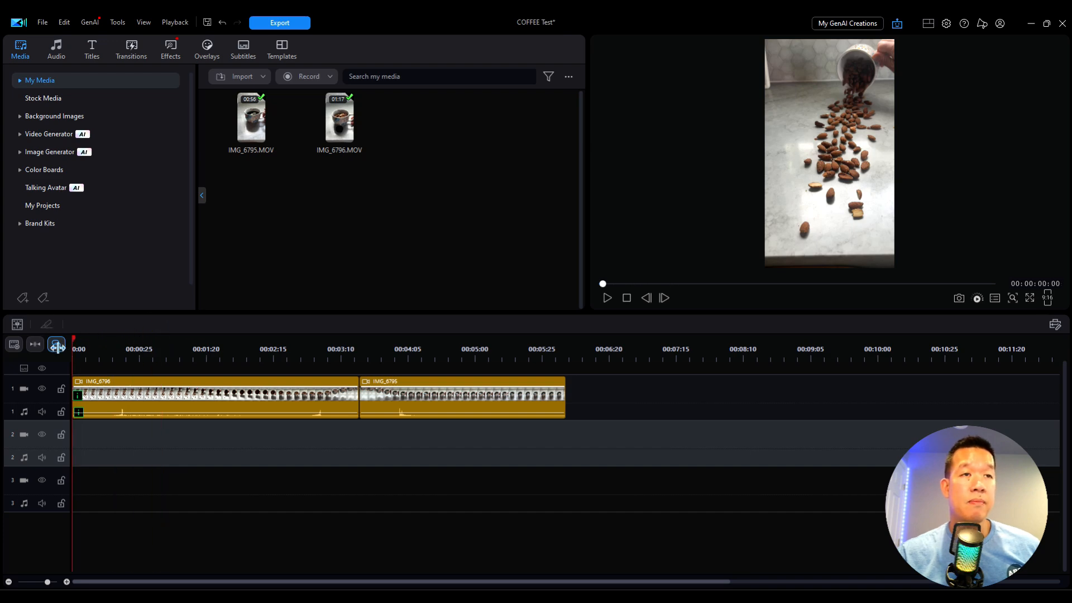
click(606, 299)
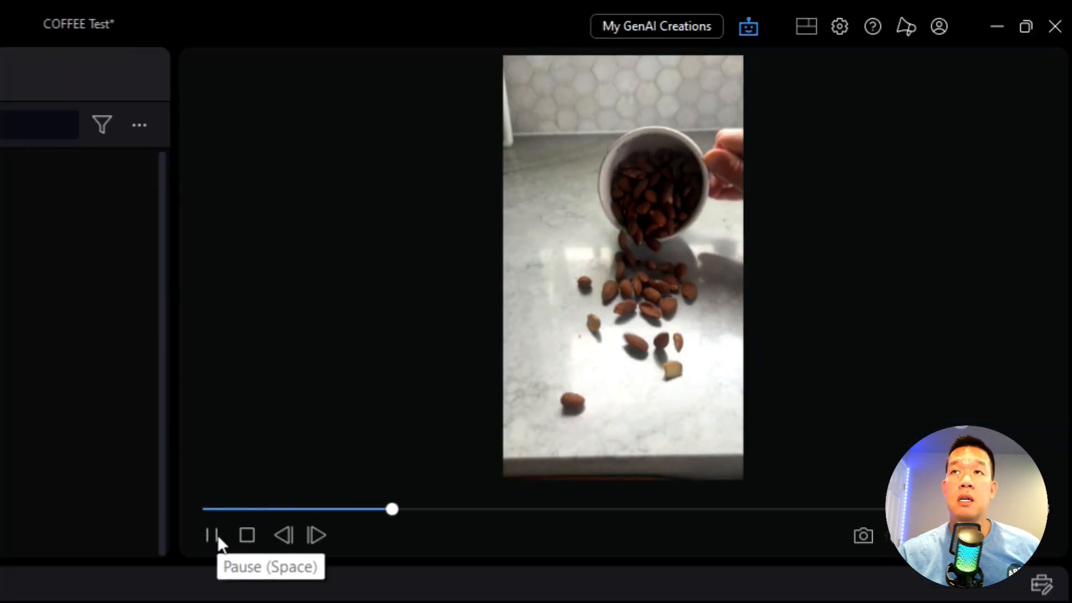
click(216, 535)
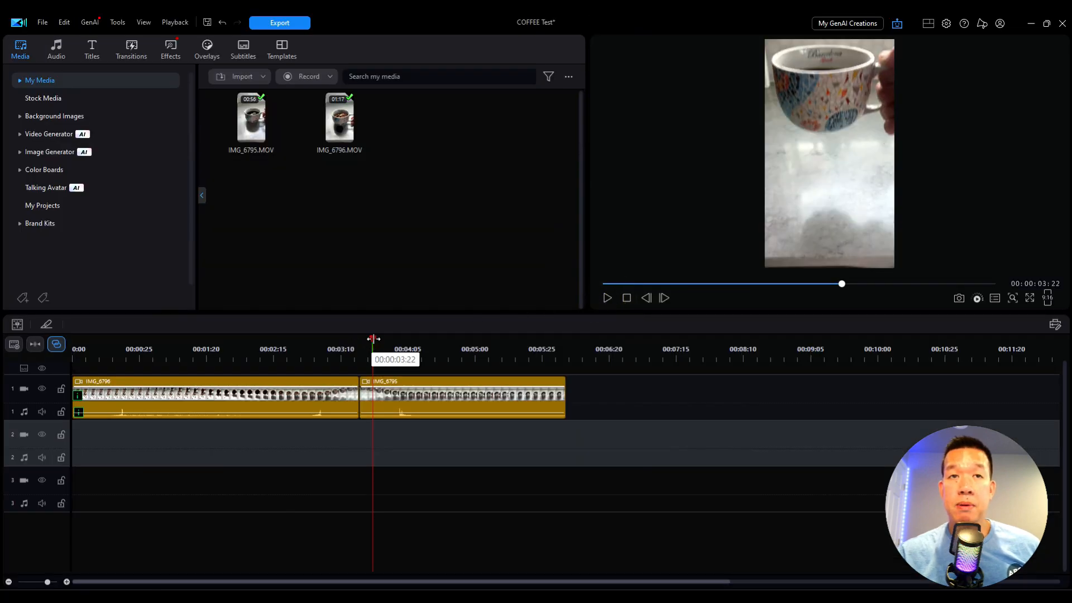
- Examine the cut between IMG_6796 and IMG_6795, and play on from there through the coffee cup shot
drag(373, 339, 356, 339)
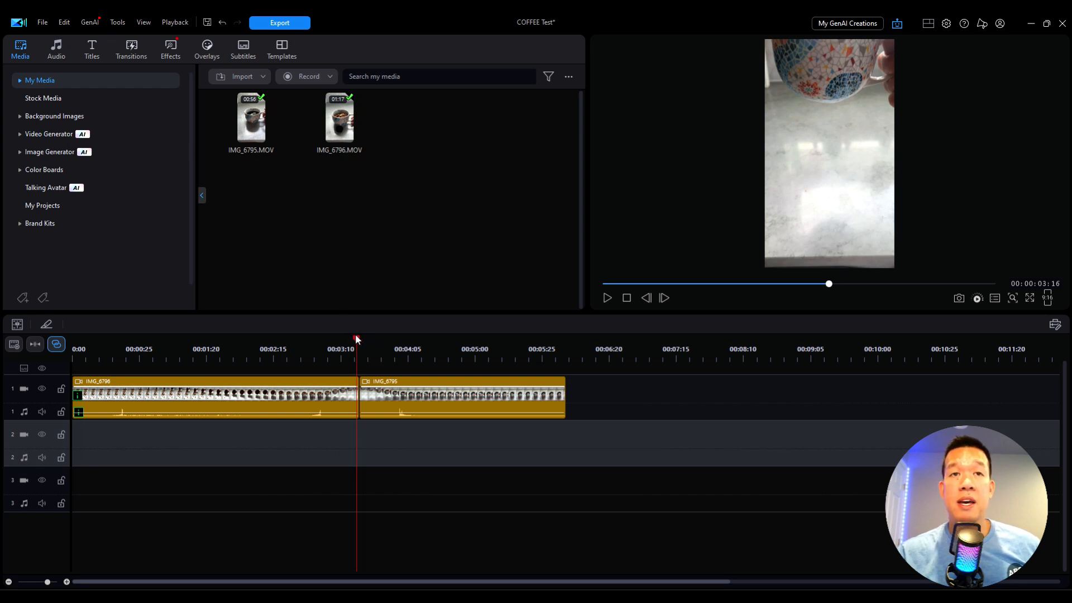
drag(355, 334, 369, 333)
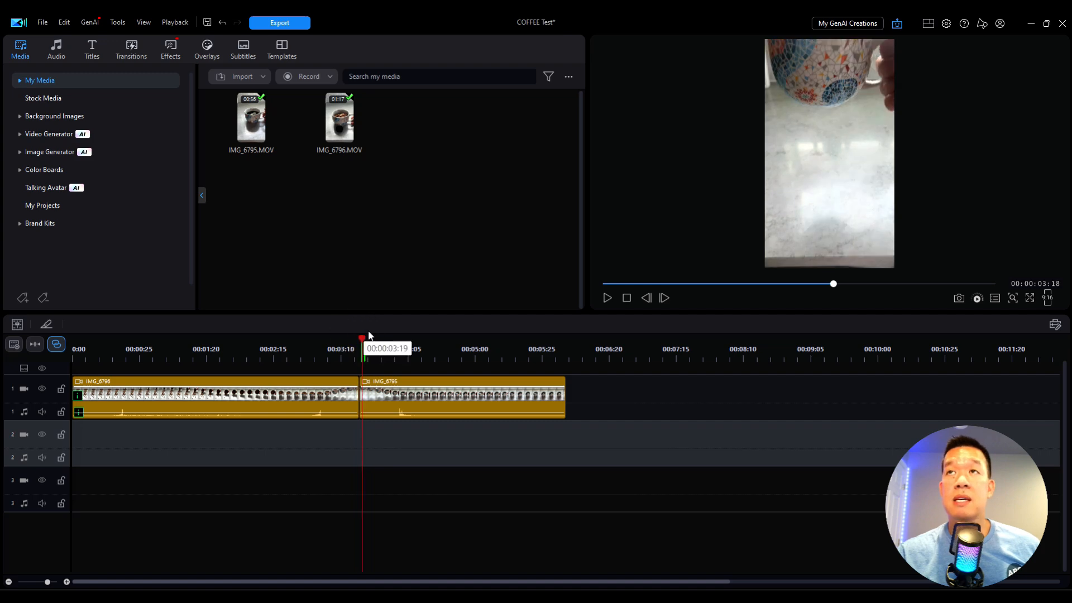
click(605, 299)
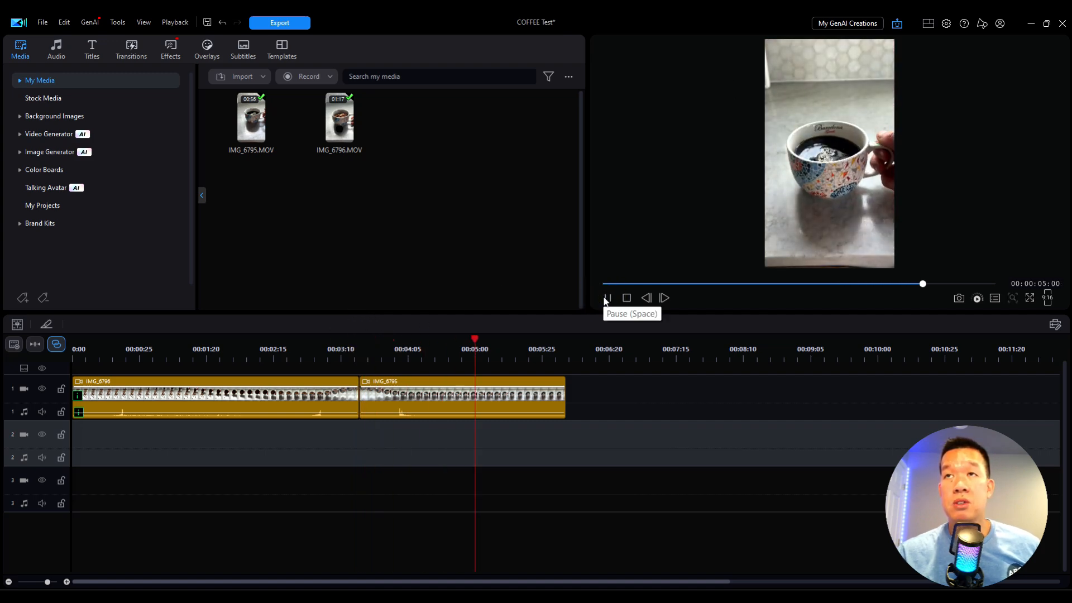
click(607, 299)
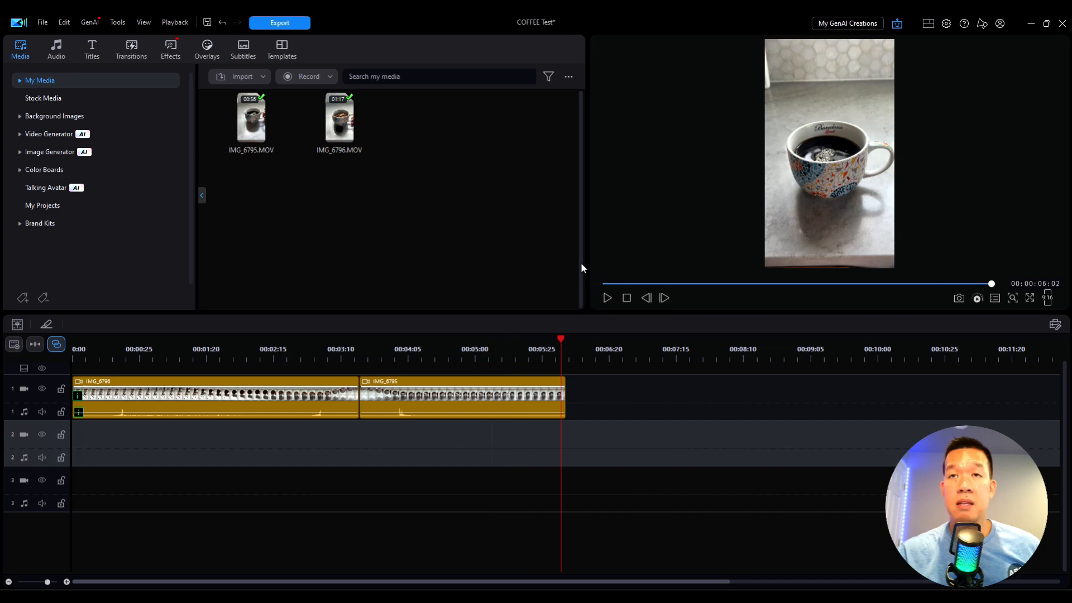